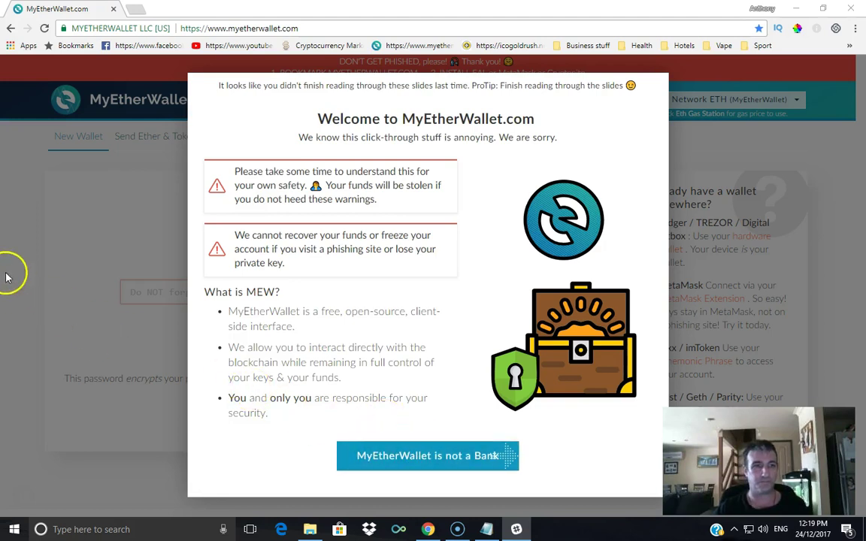
- Dismiss the welcome message, enter a password for the new wallet and create the wallet
click(65, 272)
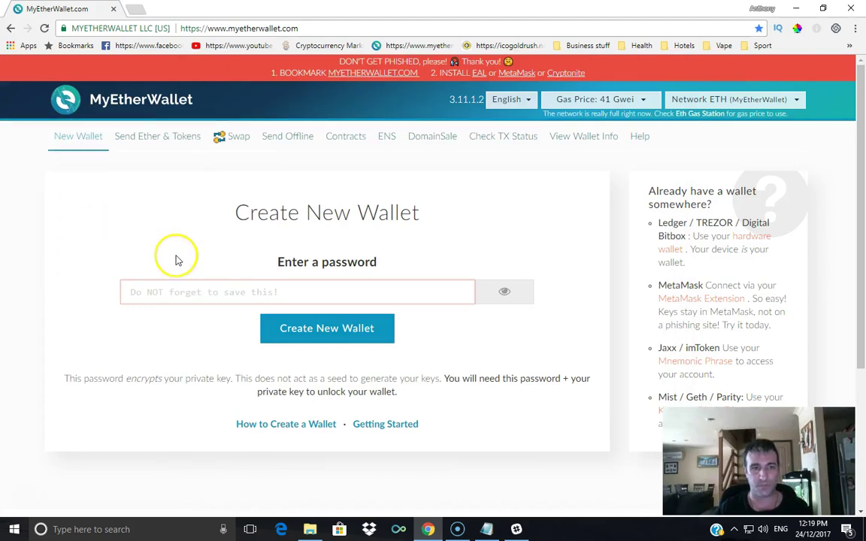
click(173, 286)
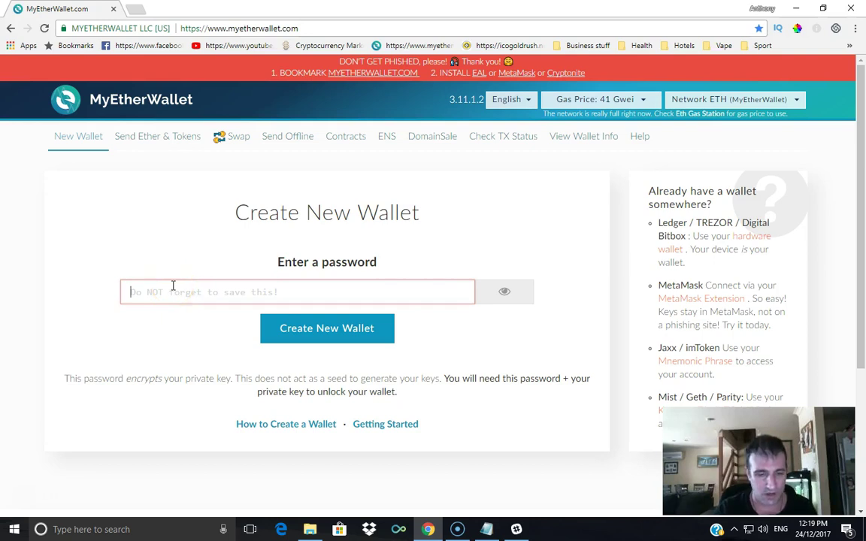
text(••)
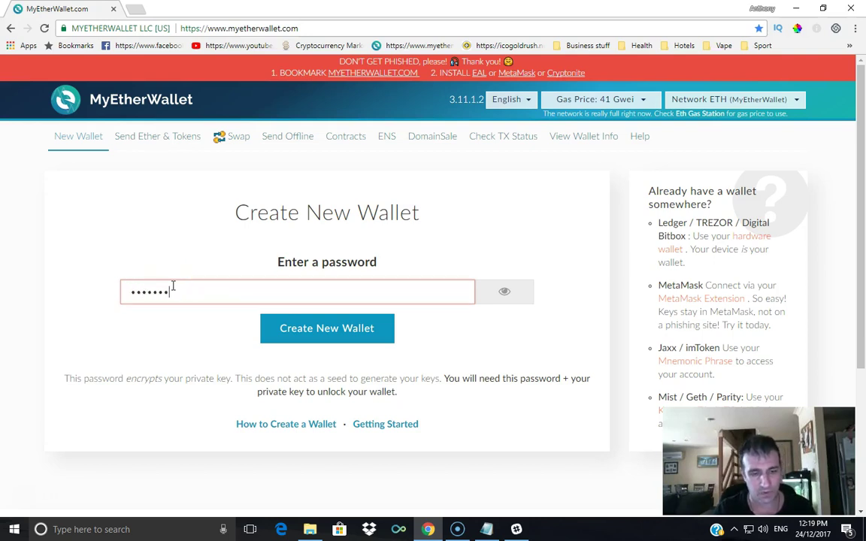
click(325, 329)
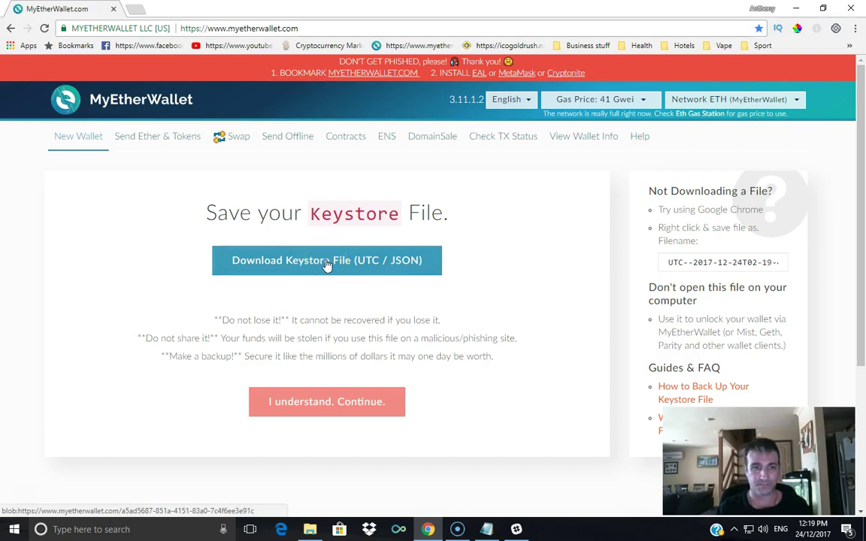
- Download the Keystore File (UTC / JSON) and paste a copy of it from the Downloads folder onto the desktop
click(327, 263)
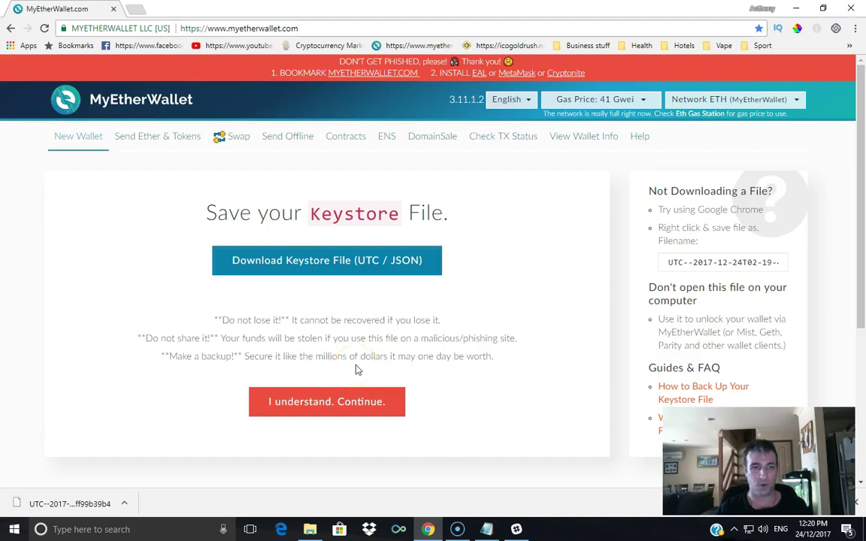
click(125, 503)
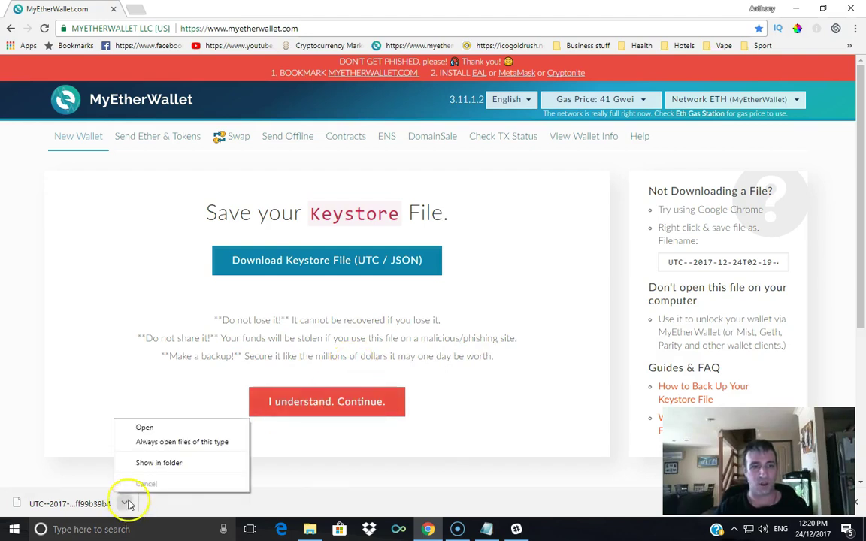
click(150, 463)
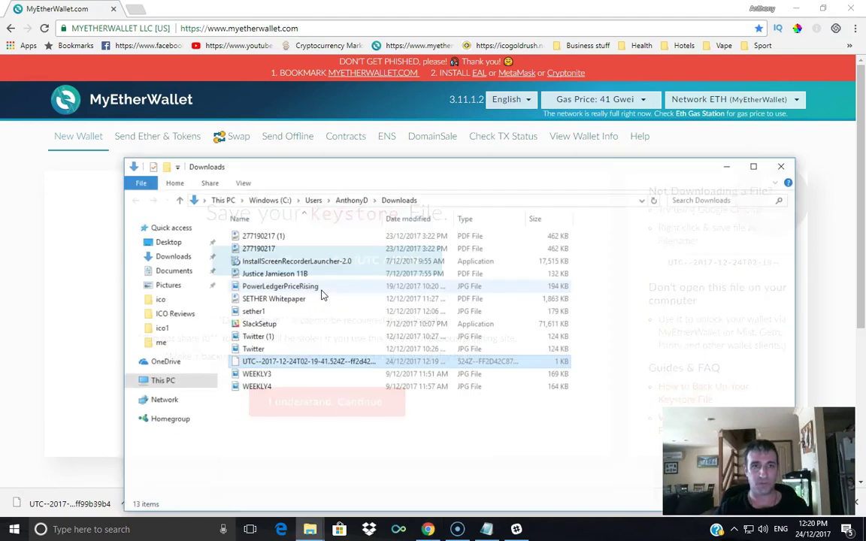
right_click(274, 361)
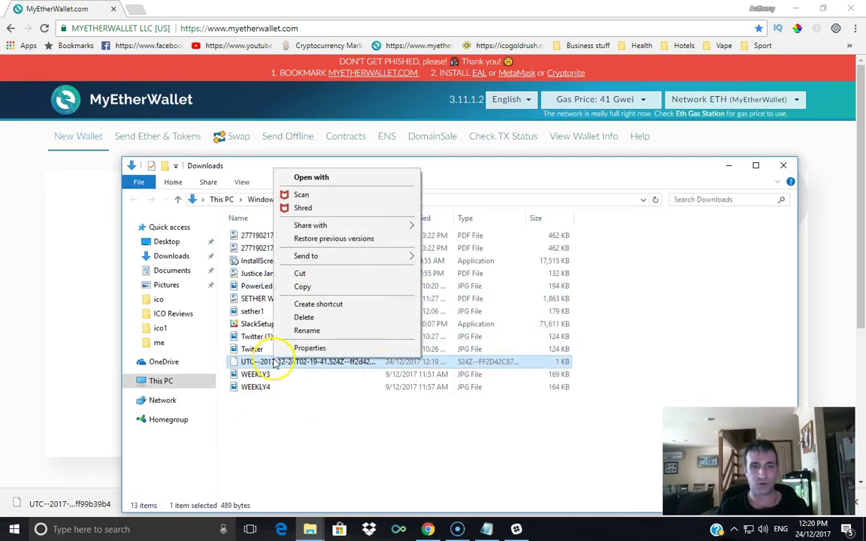
click(311, 287)
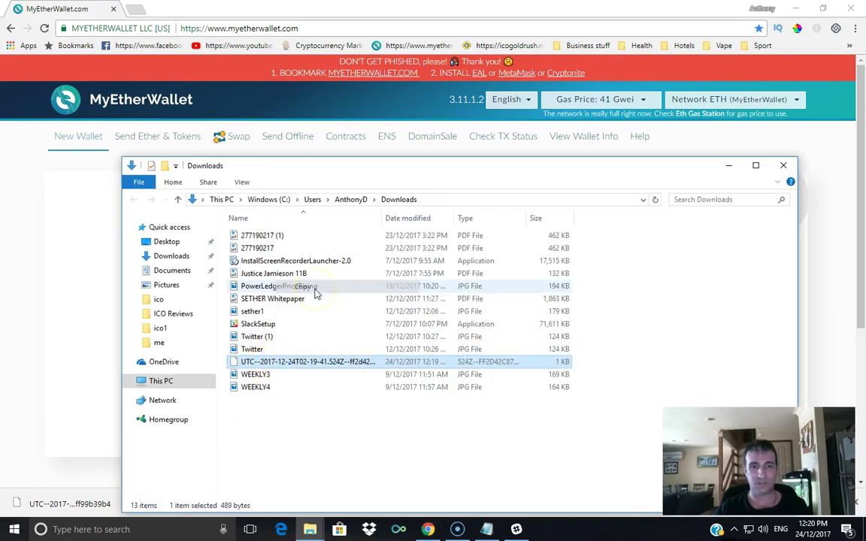
click(727, 167)
click(795, 8)
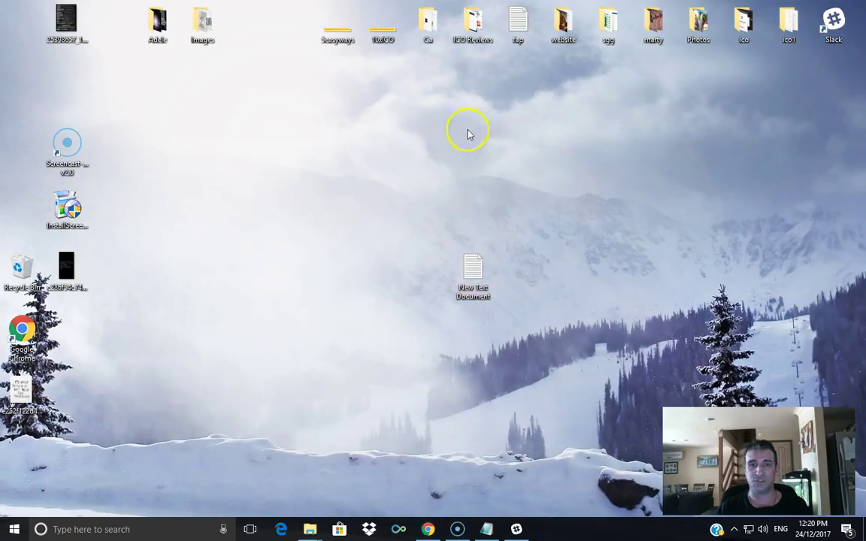
right_click(399, 156)
click(428, 204)
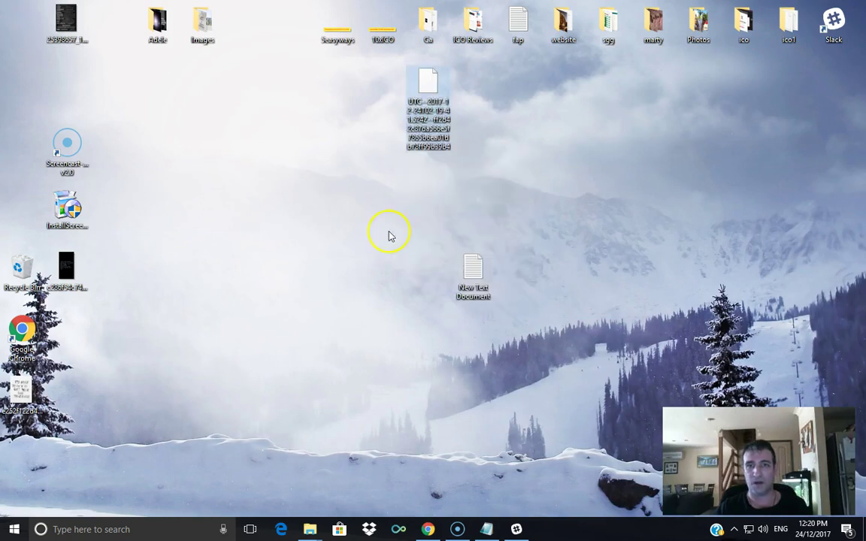
- Return to MyEtherWallet in Chrome, accept the keystore warnings and continue to the private key page
click(426, 528)
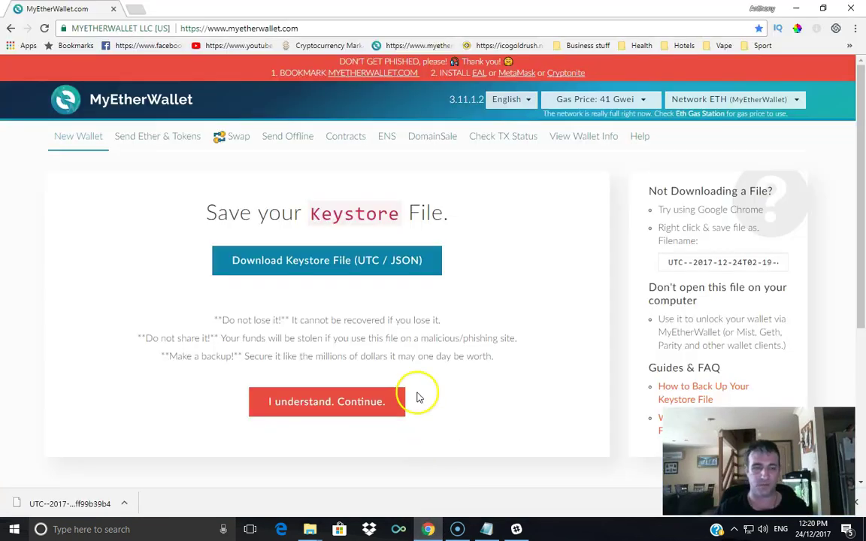
click(124, 503)
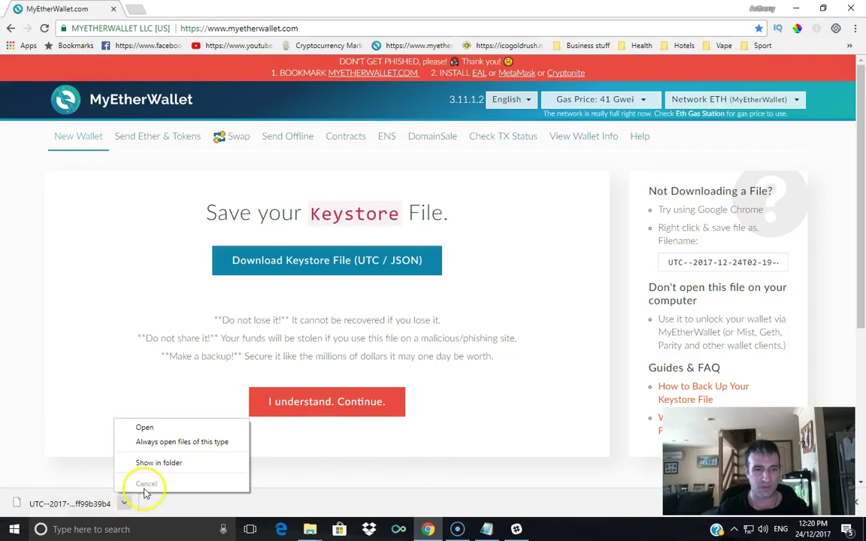
click(519, 502)
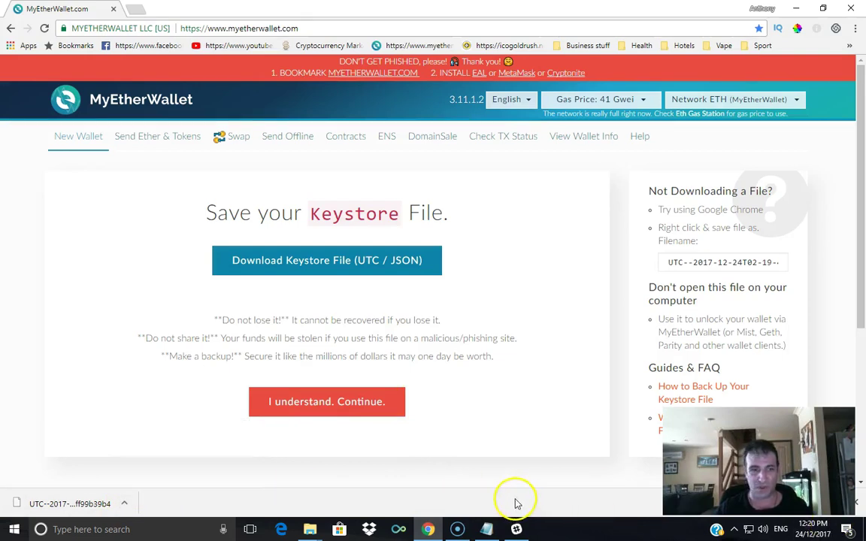
click(331, 403)
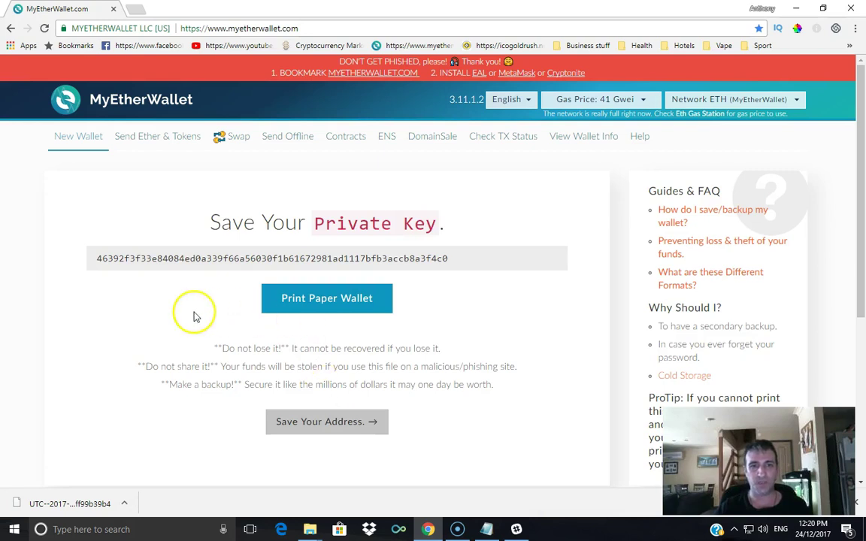
- Copy the wallet's private key and paste it into the New Text Document in Notepad
drag(97, 258, 411, 261)
right_click(414, 259)
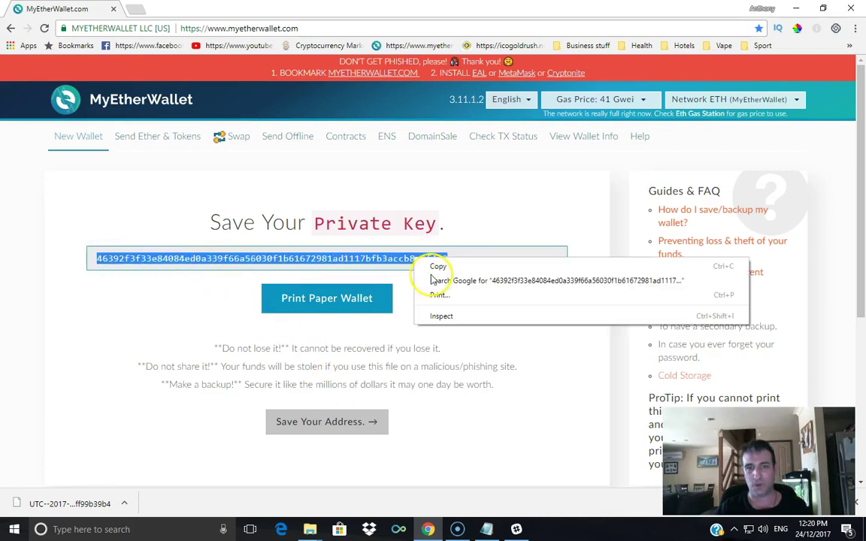
click(437, 266)
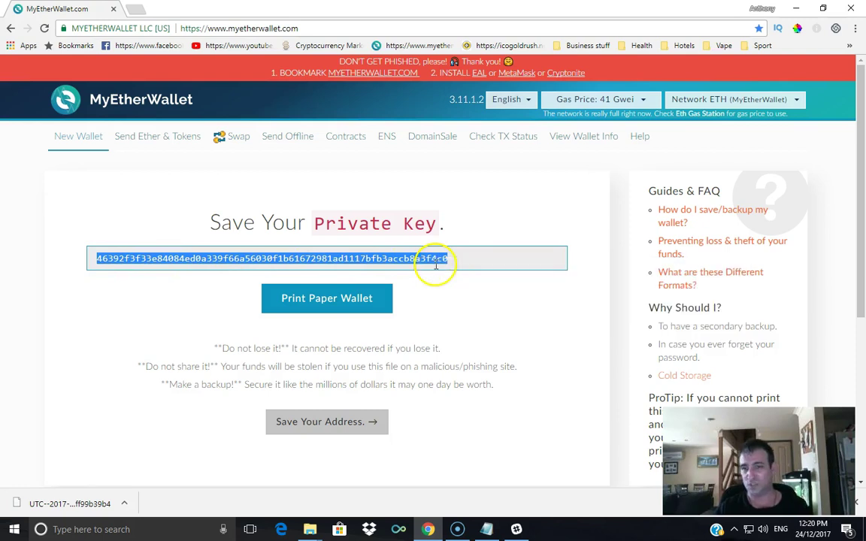
click(486, 529)
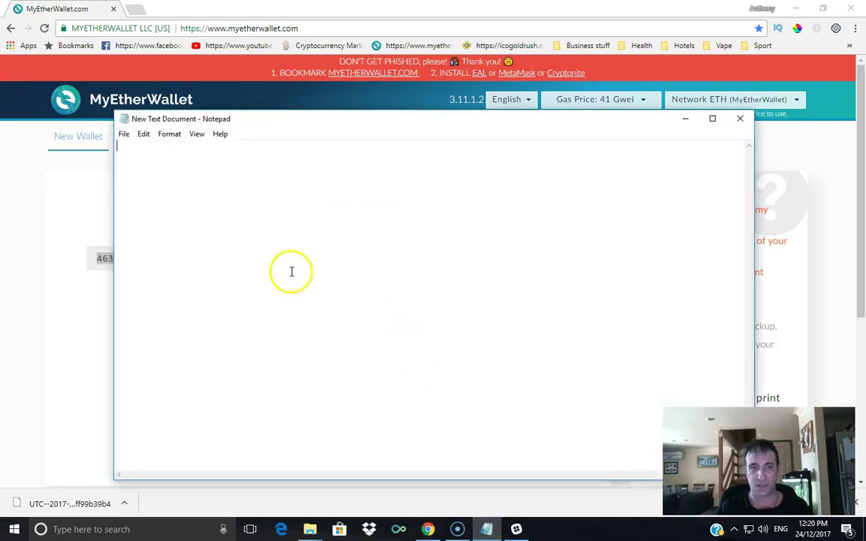
right_click(189, 175)
click(211, 225)
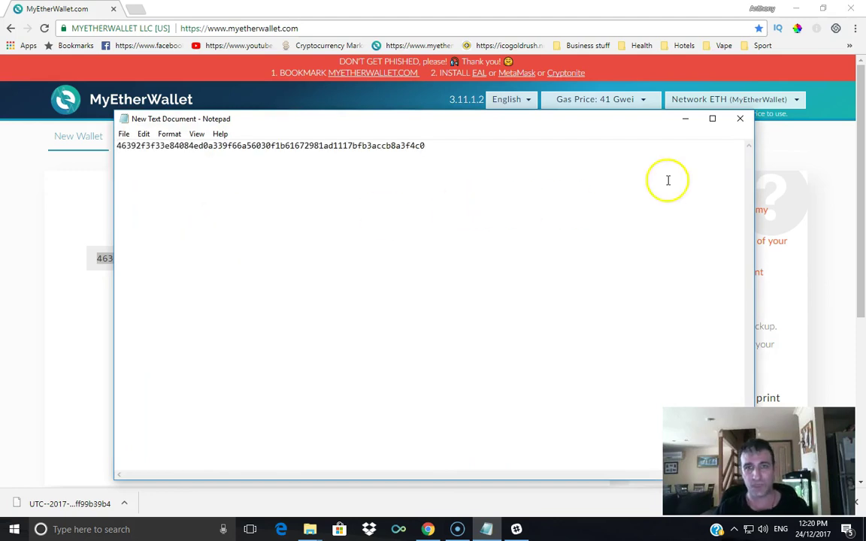
click(683, 119)
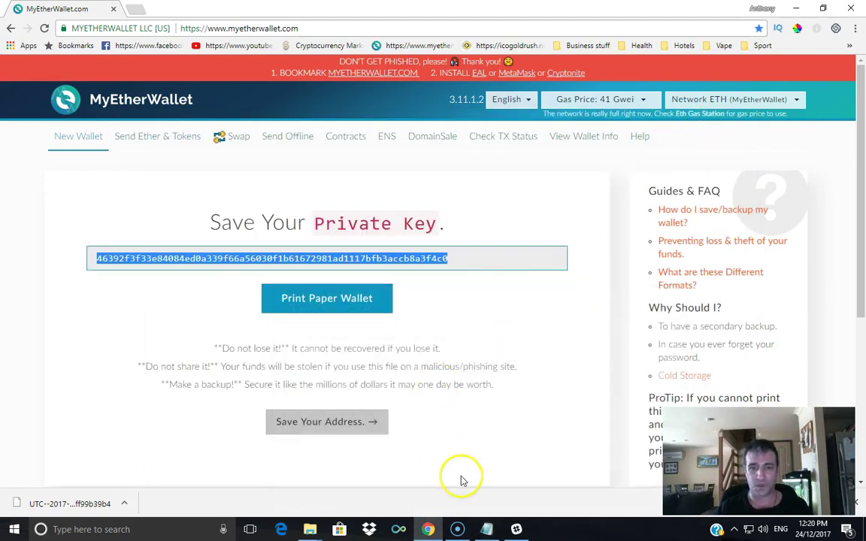
- Generate the printable paper wallet for the new wallet and bring up its print preview
mouse_move(429, 526)
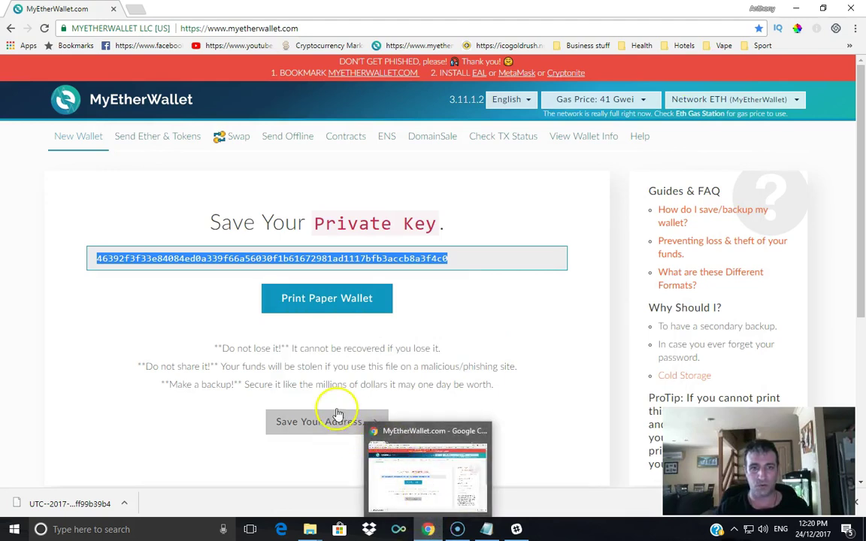
click(478, 329)
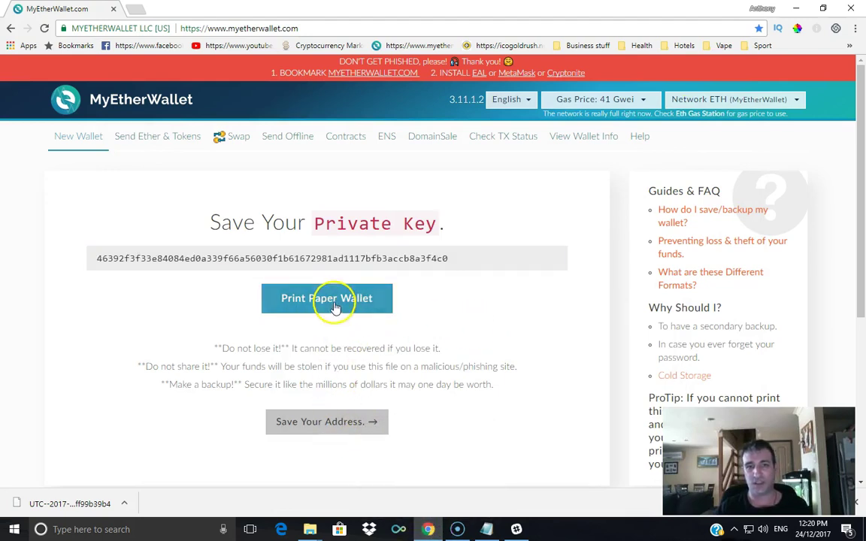
click(334, 304)
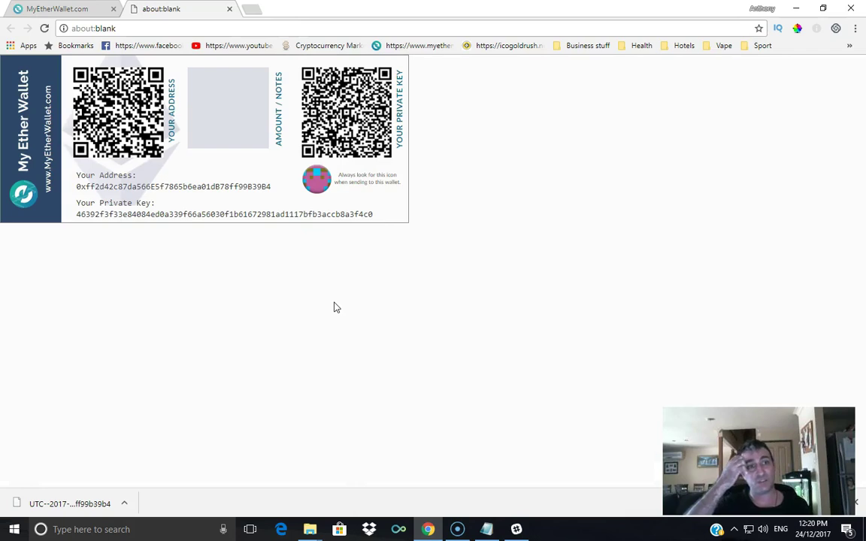
click(329, 289)
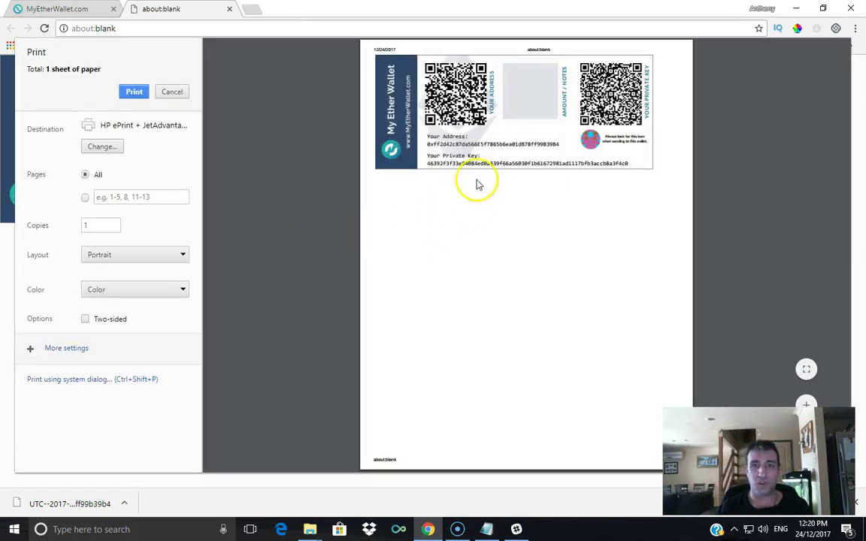
- Copy the wallet address from the paper wallet preview and paste it below the private key in Notepad
drag(427, 144, 546, 143)
right_click(545, 142)
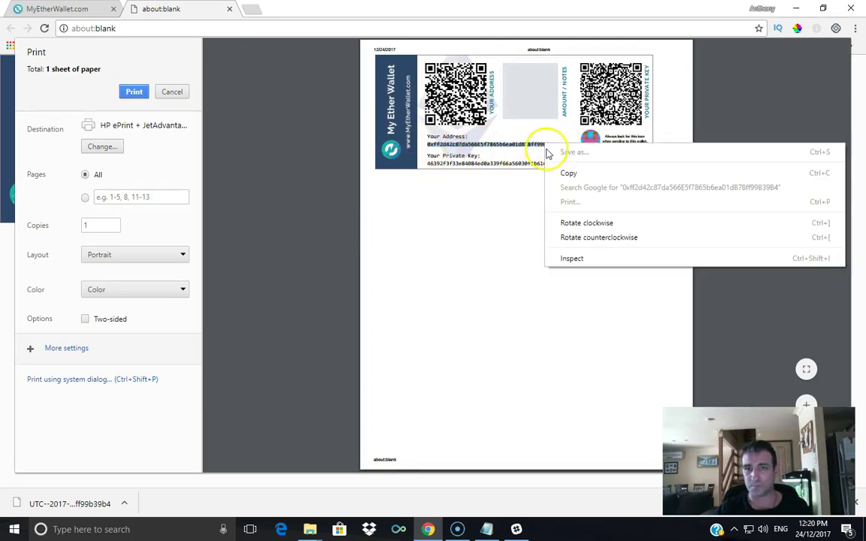
click(562, 170)
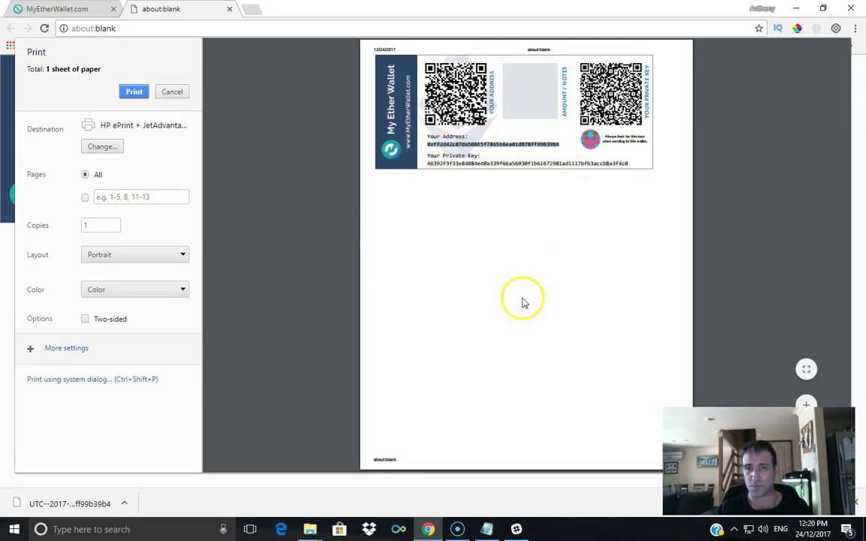
click(487, 528)
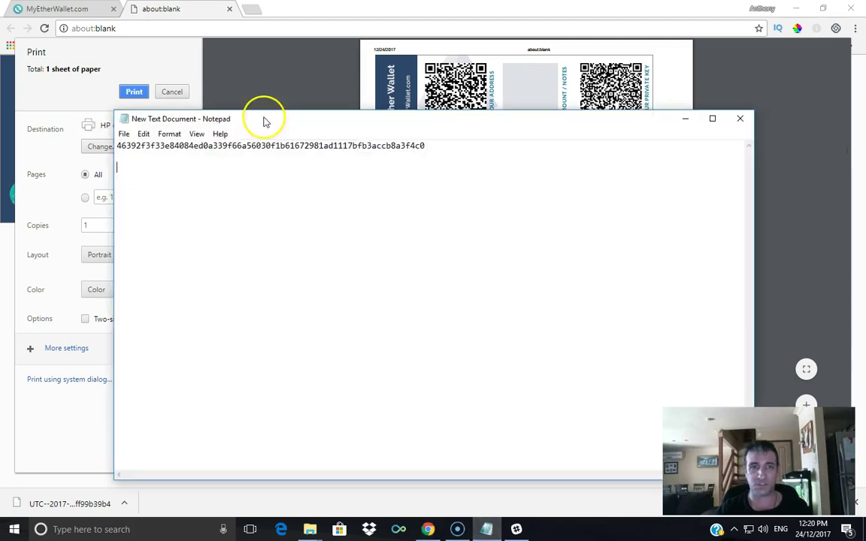
right_click(149, 172)
click(176, 220)
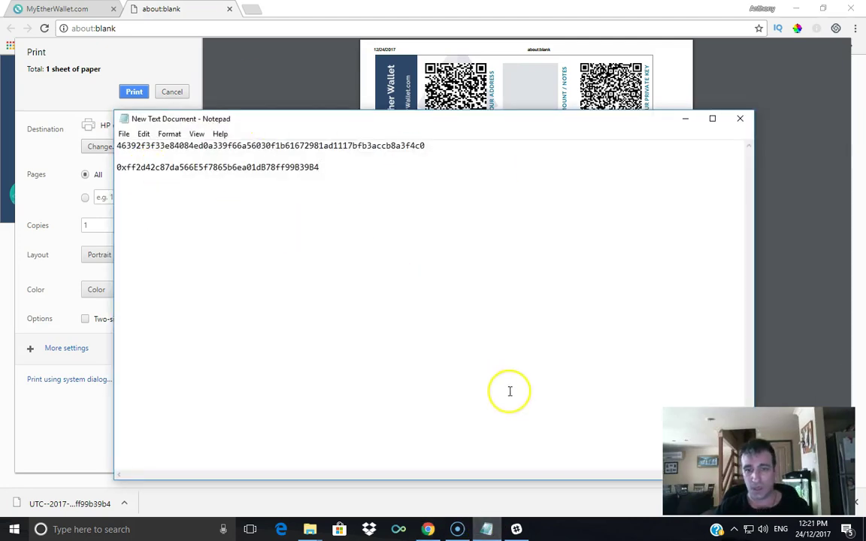
click(684, 118)
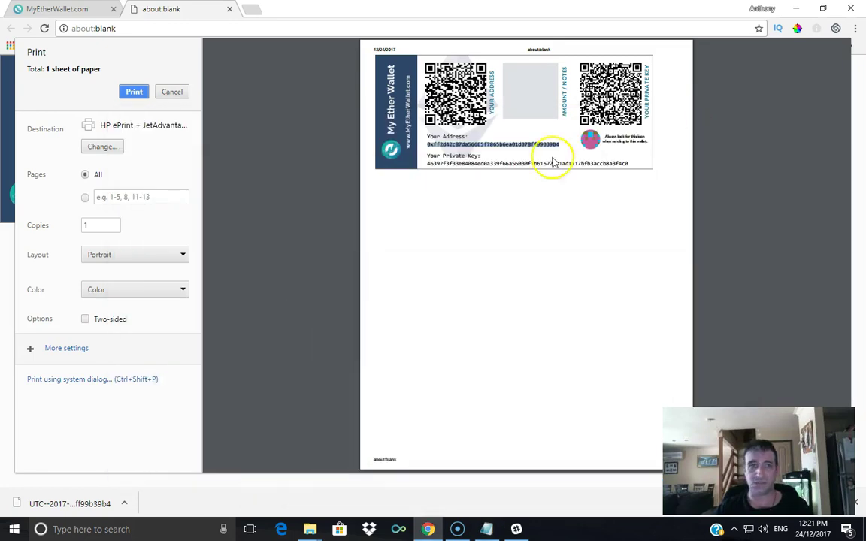
- Cancel printing, close the paper wallet page and continue to saving the wallet address
click(173, 92)
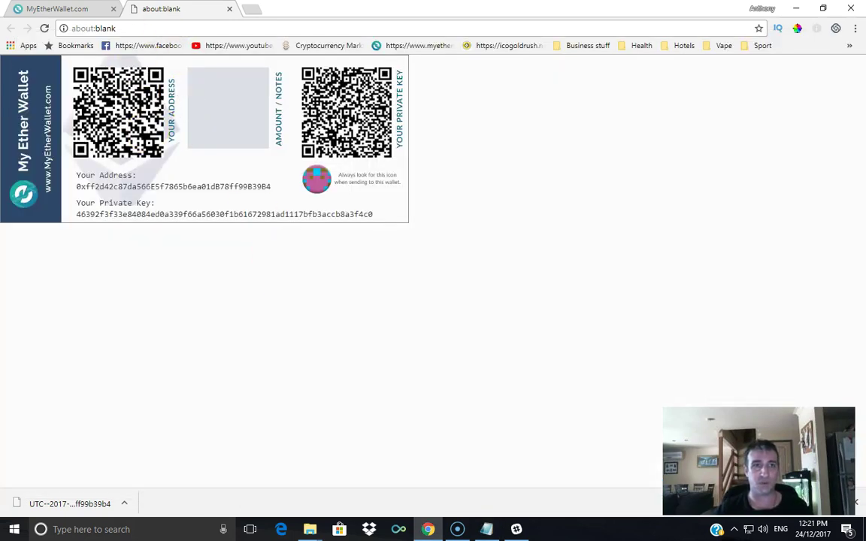
click(229, 9)
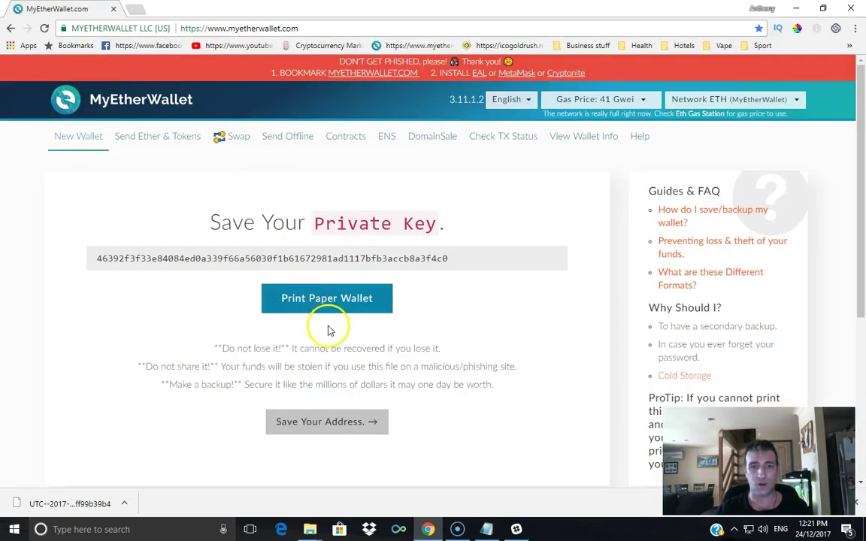
click(331, 423)
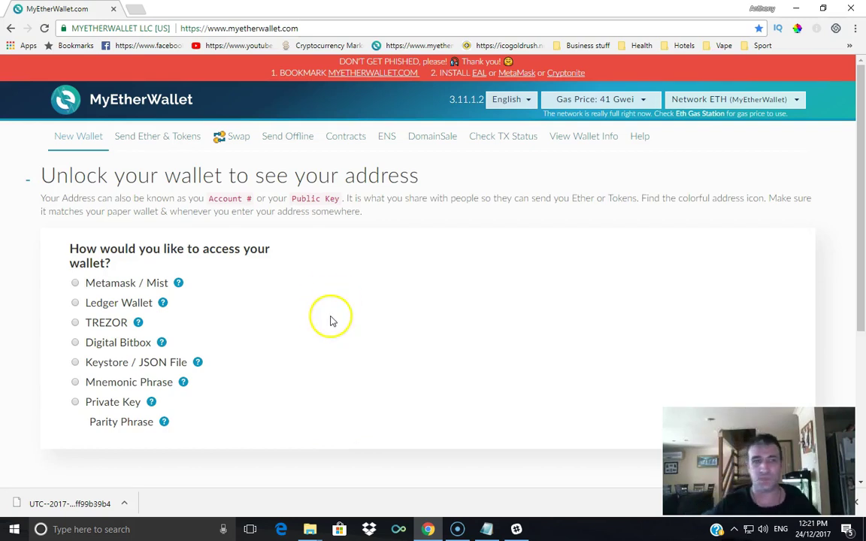
- Reload MyEtherWallet from its bookmark, dismiss the welcome message and open the Send Ether & Tokens page
click(417, 45)
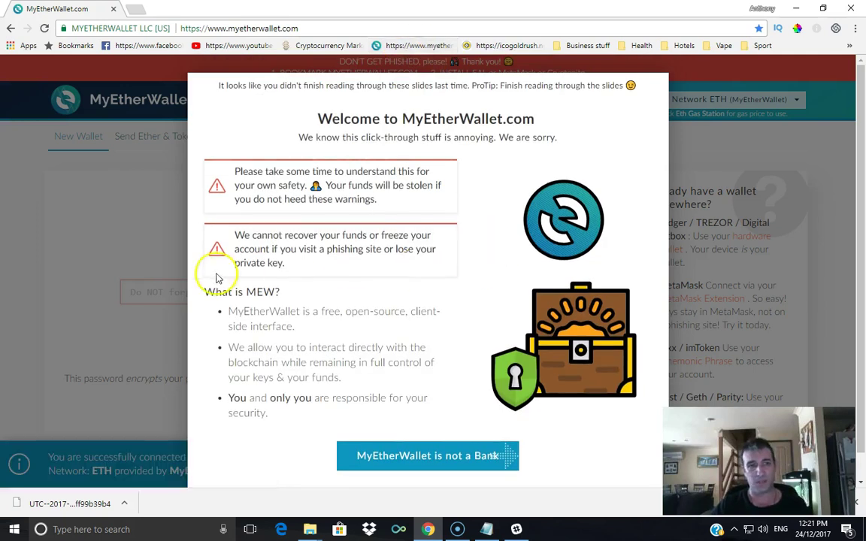
click(108, 264)
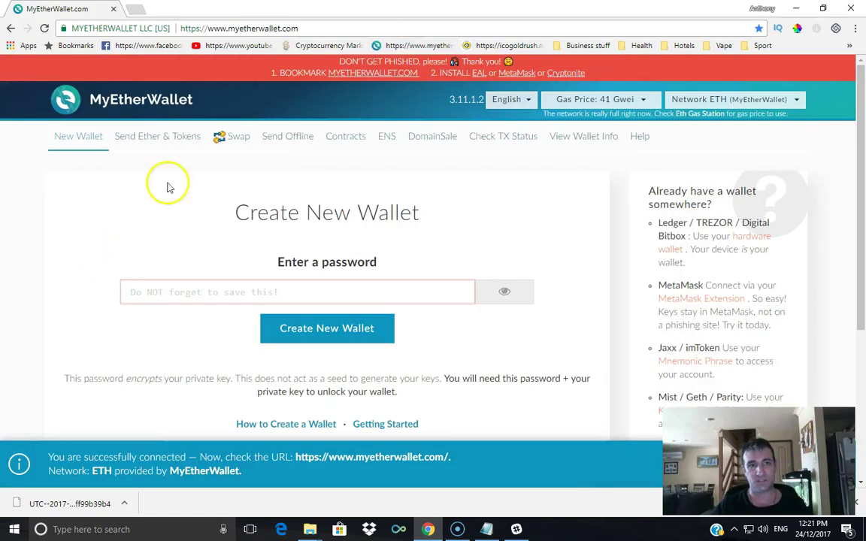
click(162, 140)
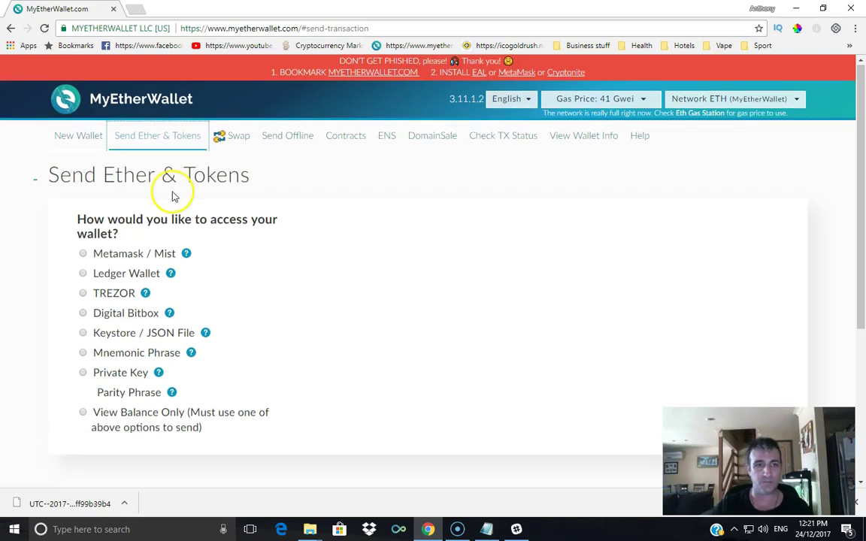
- Choose Keystore / JSON File as the wallet access method and load the UTC keystore file from the Desktop
scroll(171, 196, down, 1)
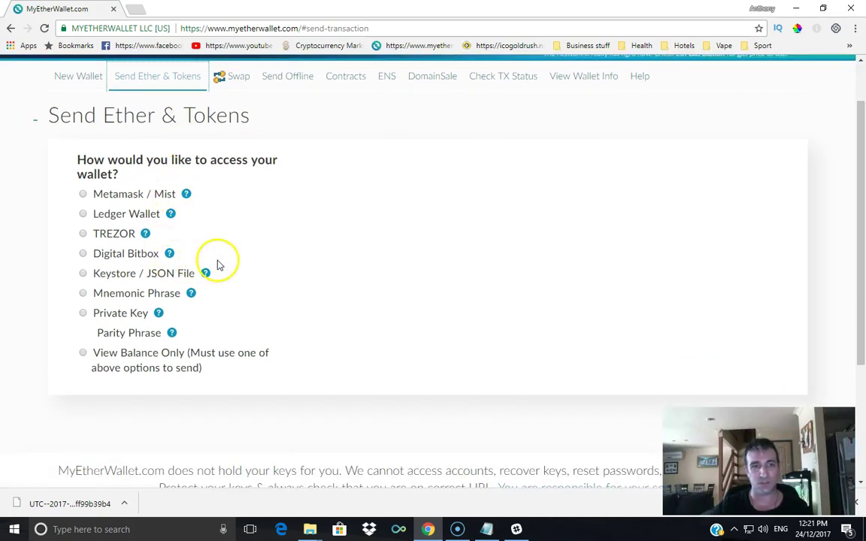
click(83, 273)
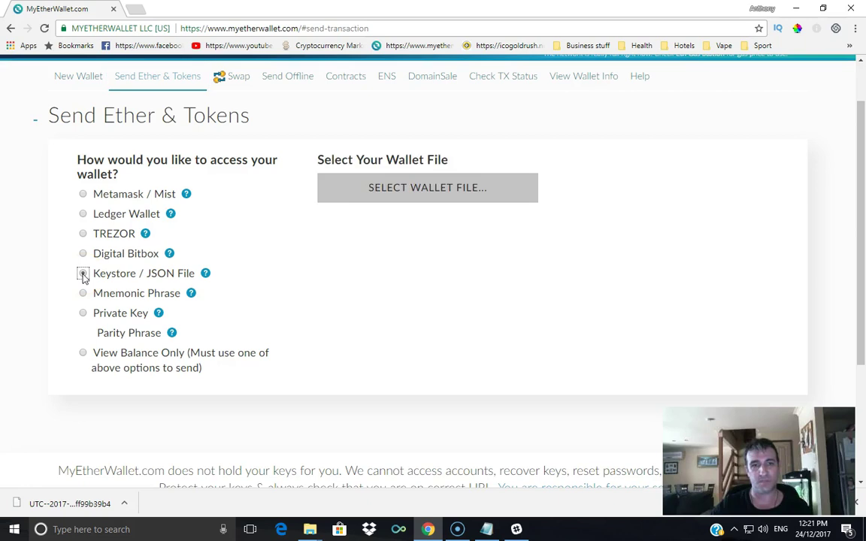
click(416, 190)
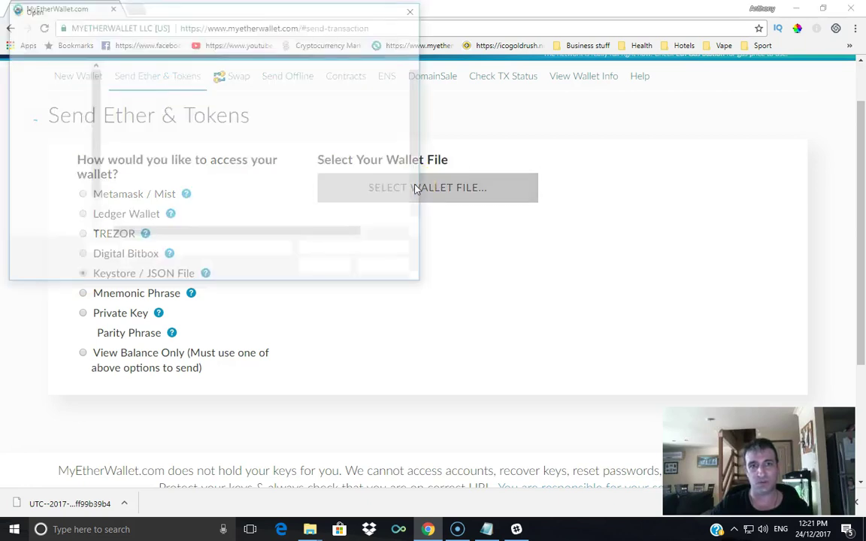
scroll(199, 168, down, 3)
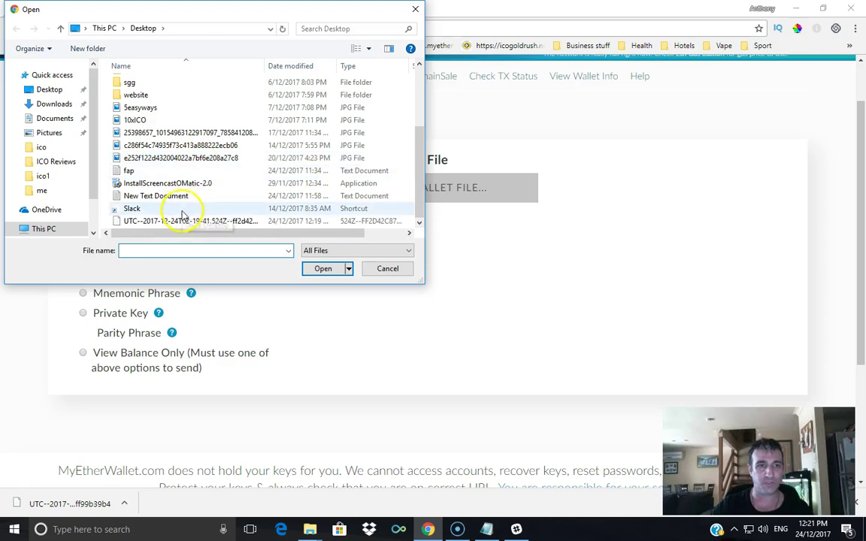
click(183, 221)
click(335, 269)
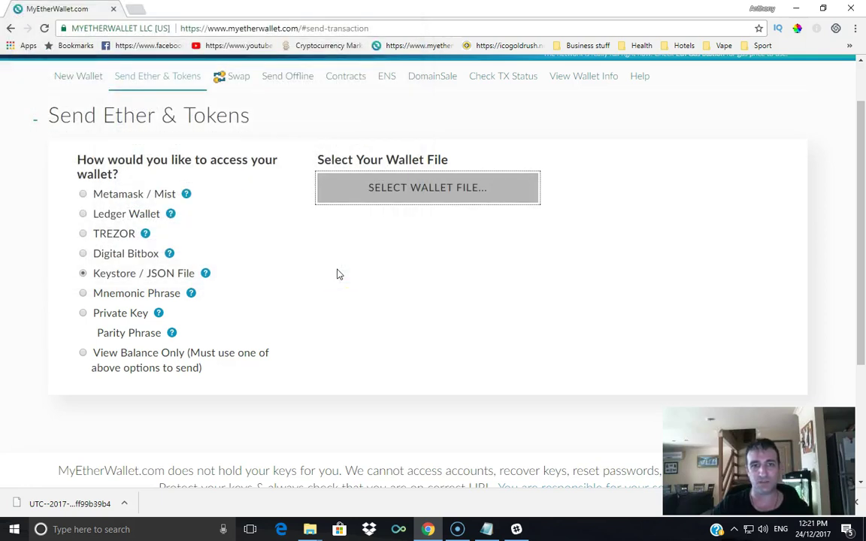
- Enter the wallet password for the keystore file and unlock the wallet
click(406, 252)
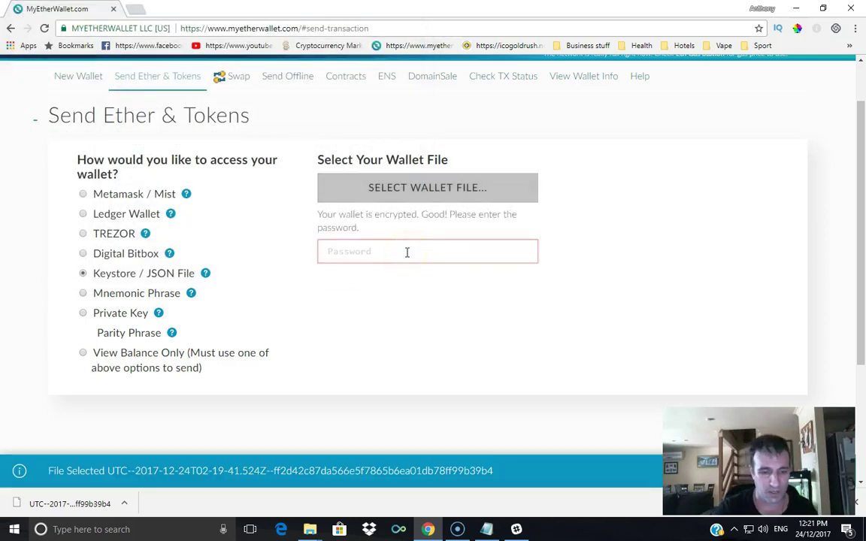
text(****)
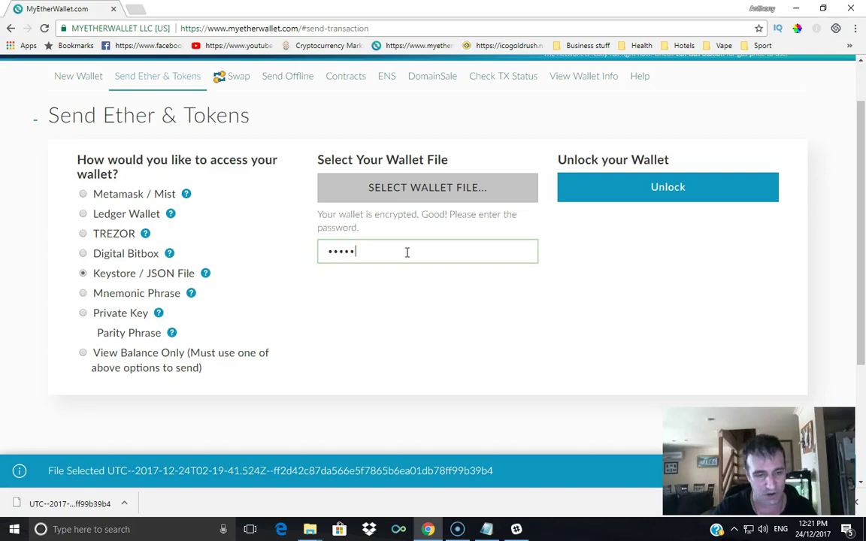
click(681, 187)
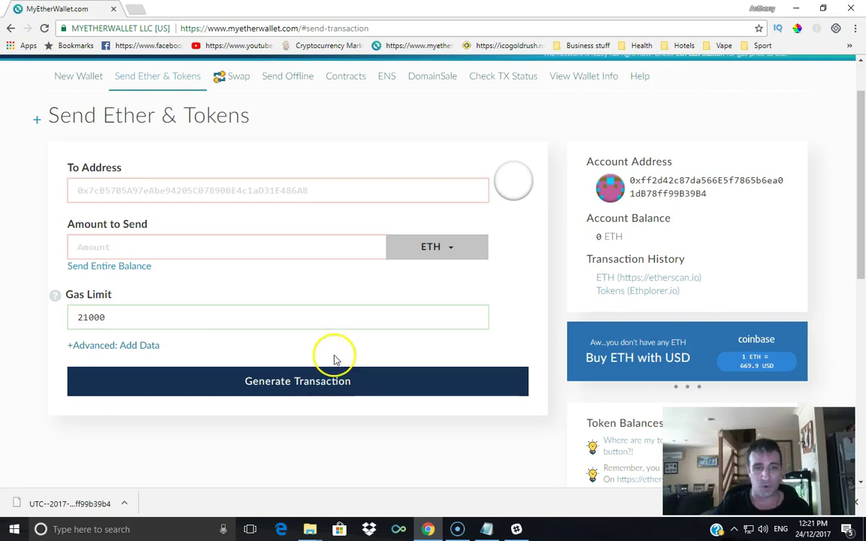
- Reload MyEtherWallet from its bookmark, return to Send Ether & Tokens and choose Private Key as the access method
click(417, 46)
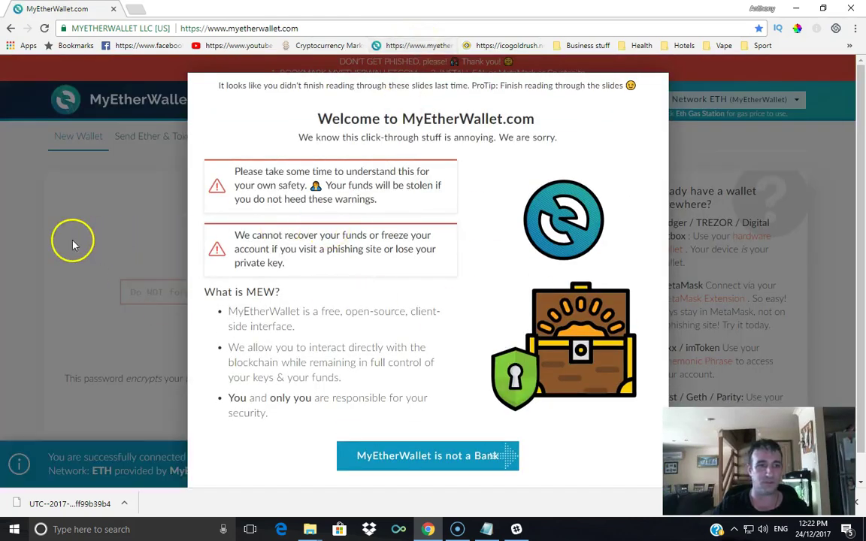
click(101, 183)
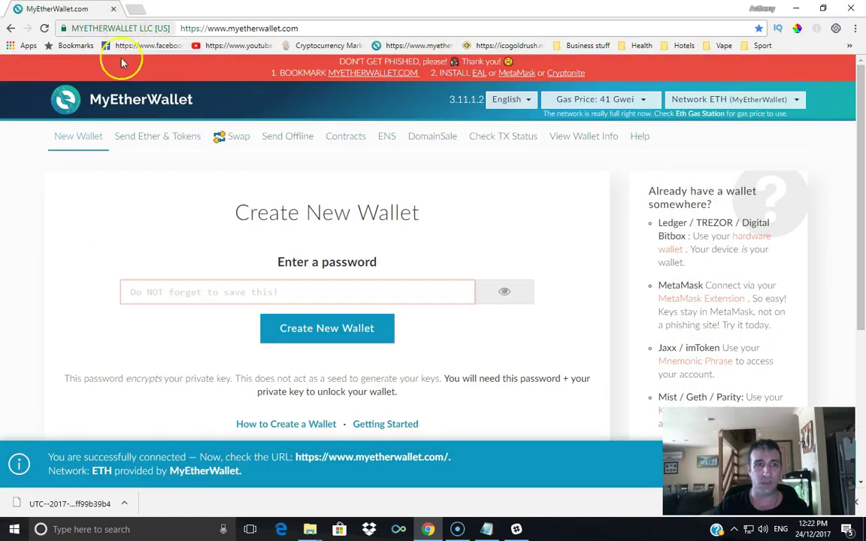
click(155, 136)
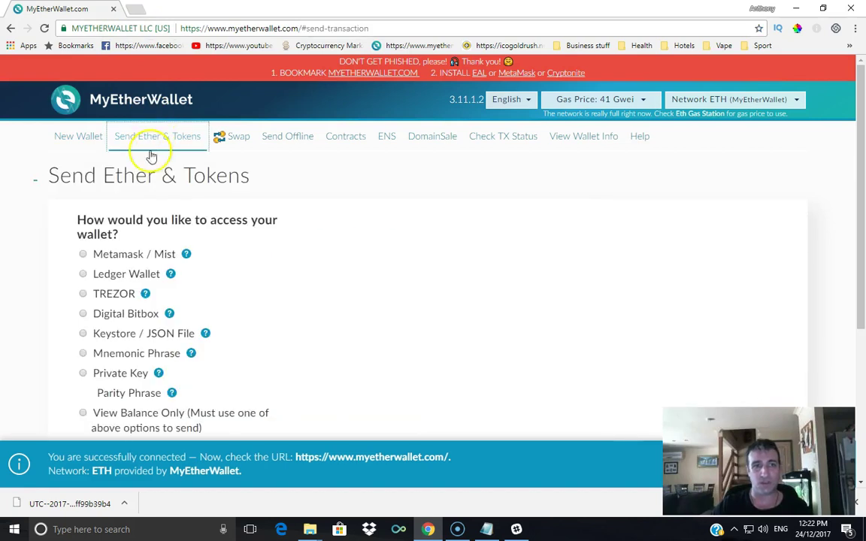
click(83, 373)
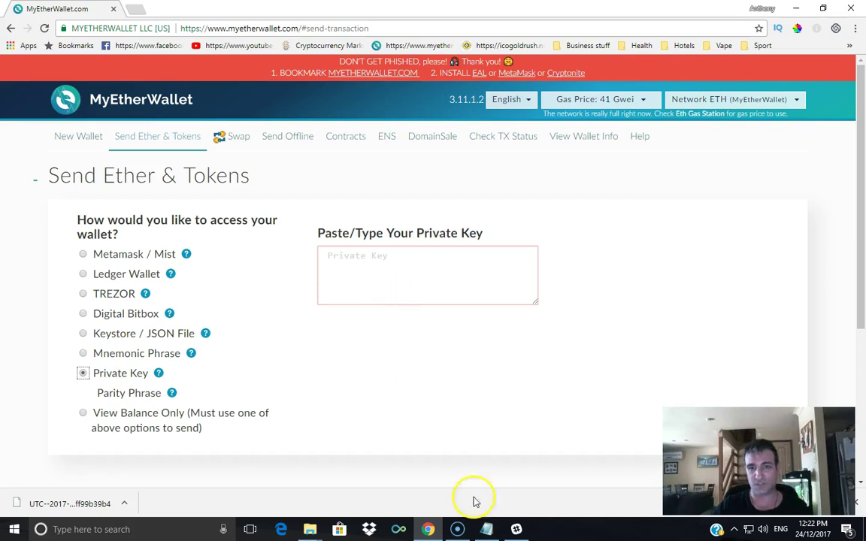
- Switch to Notepad and copy the saved private key from the first line
click(487, 529)
drag(425, 147, 117, 145)
right_click(154, 145)
click(161, 179)
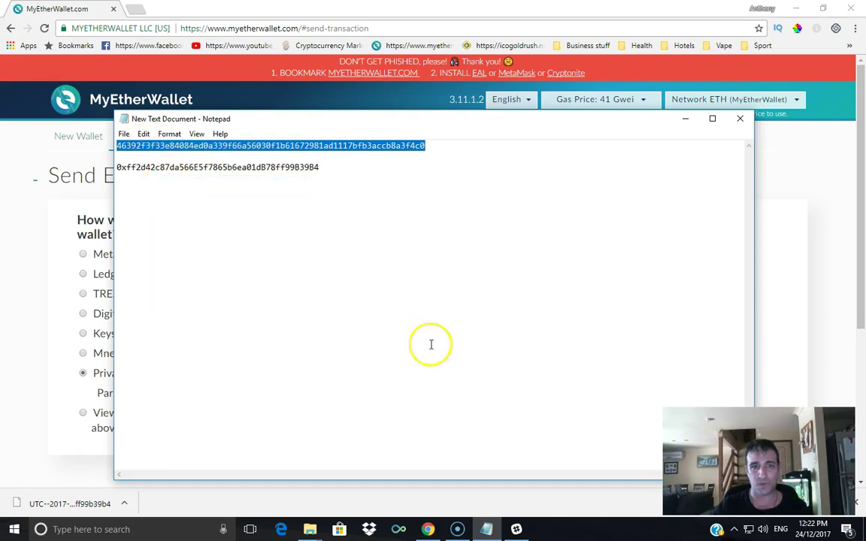
- Switch back to Chrome, paste the private key into the Private Key field and unlock the wallet
click(430, 526)
click(369, 261)
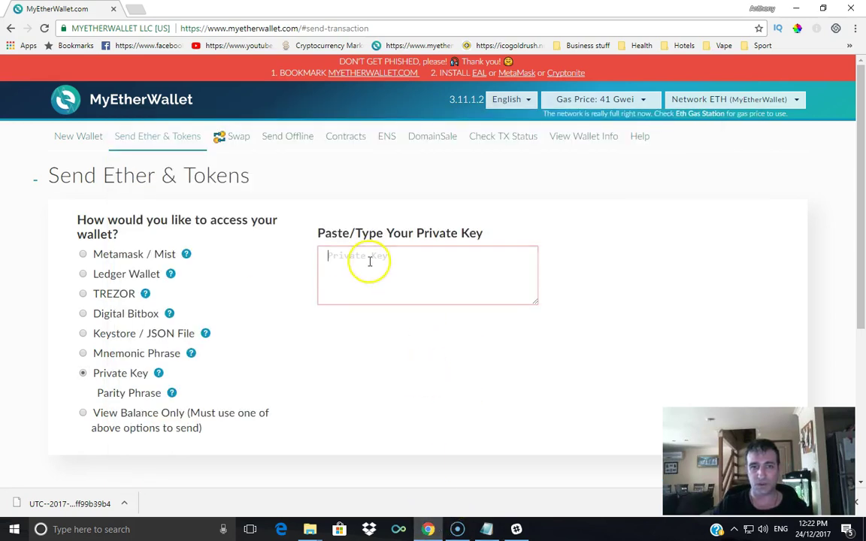
right_click(370, 263)
click(349, 332)
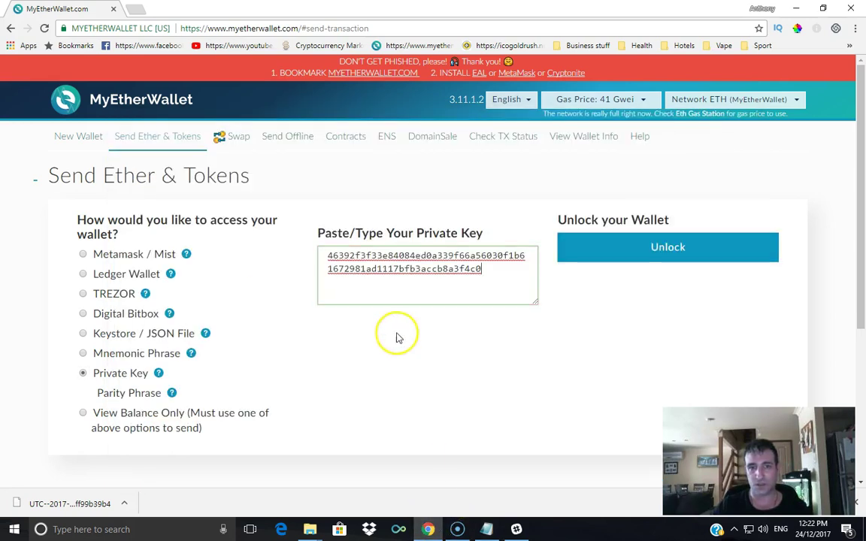
click(671, 252)
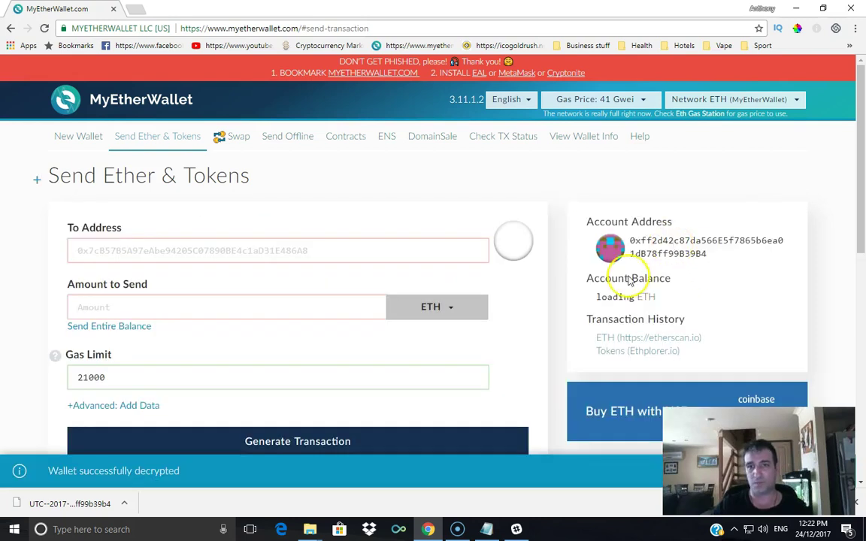
- Copy the wallet's own account address and paste it as the To Address of the transaction
scroll(545, 323, down, 1)
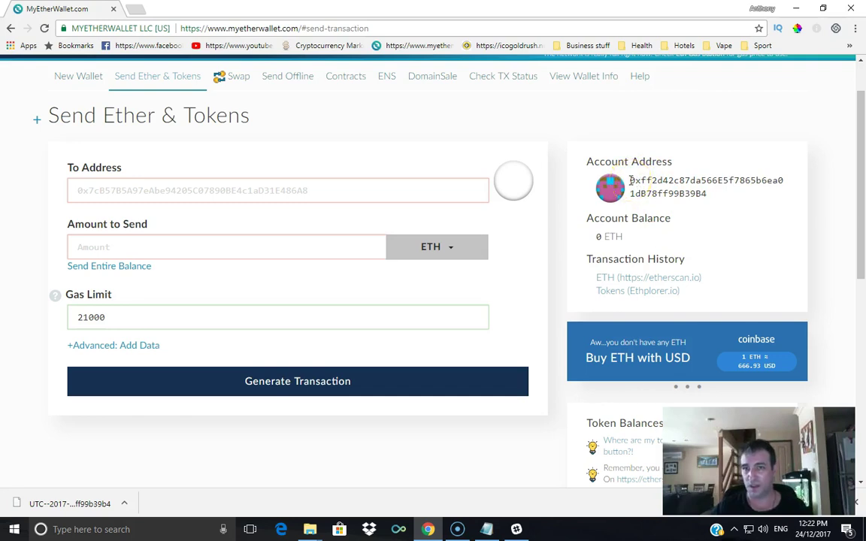
drag(629, 181, 699, 193)
right_click(692, 197)
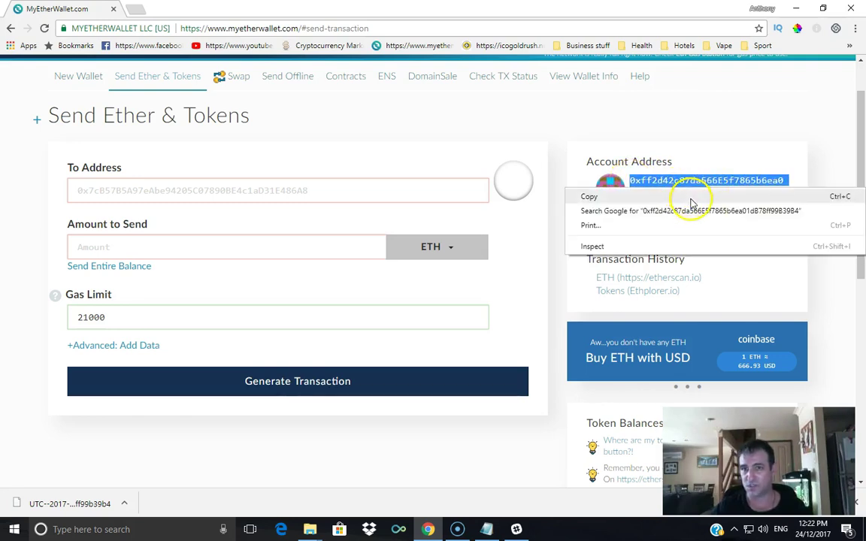
click(692, 197)
click(173, 191)
right_click(176, 191)
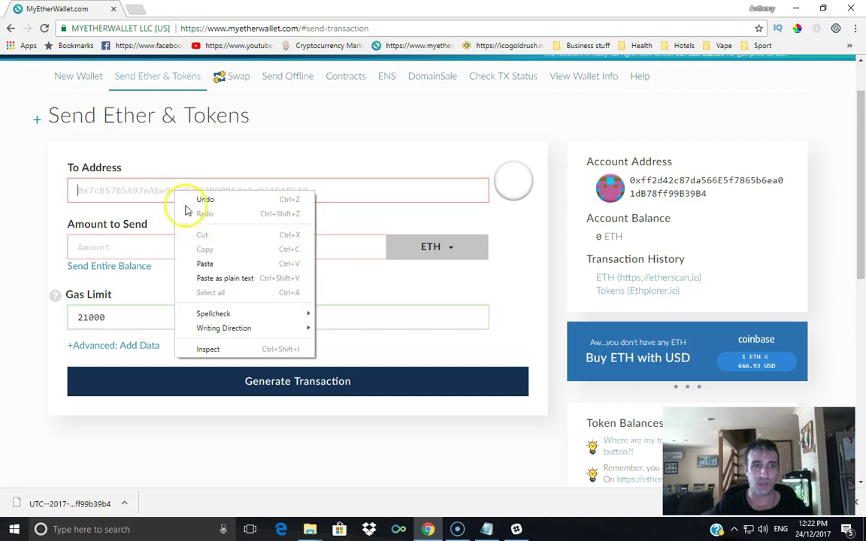
click(205, 265)
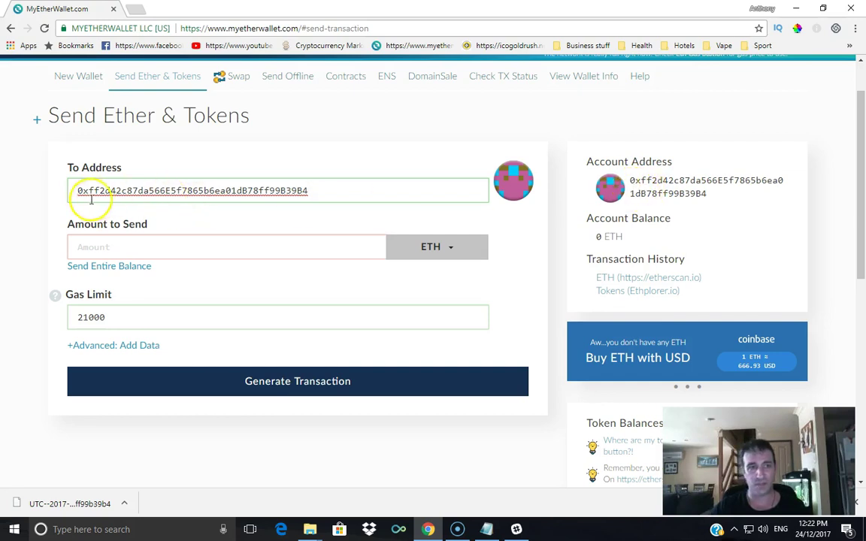
- Enter .5 as the amount to send and change the currency to the IDH token
click(184, 247)
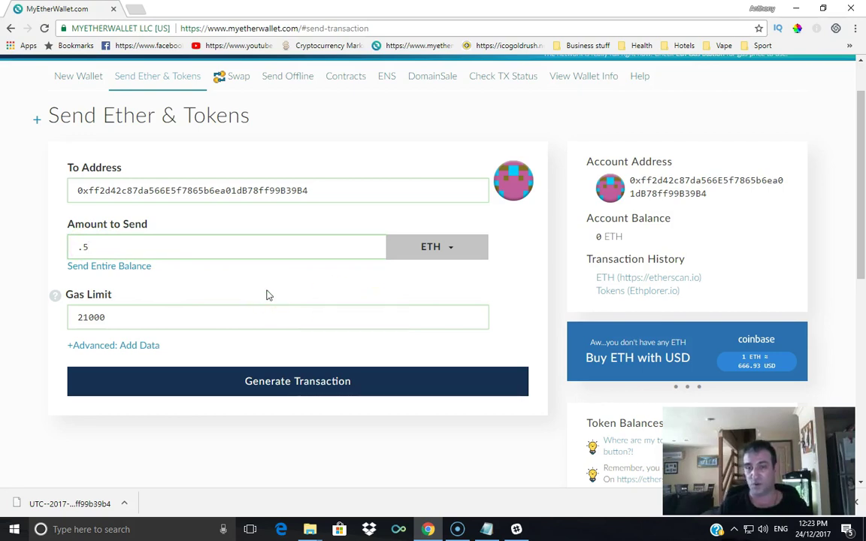
click(455, 247)
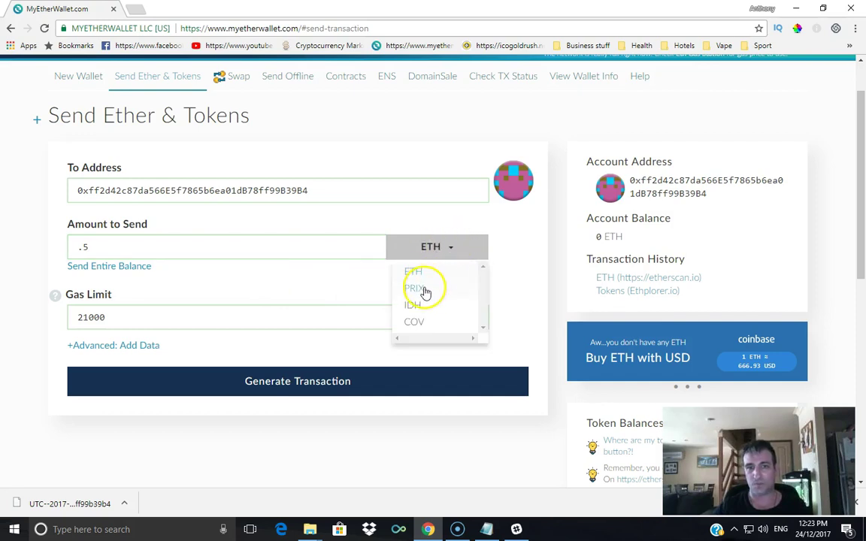
scroll(422, 305, down, 1)
scroll(425, 273, down, 1)
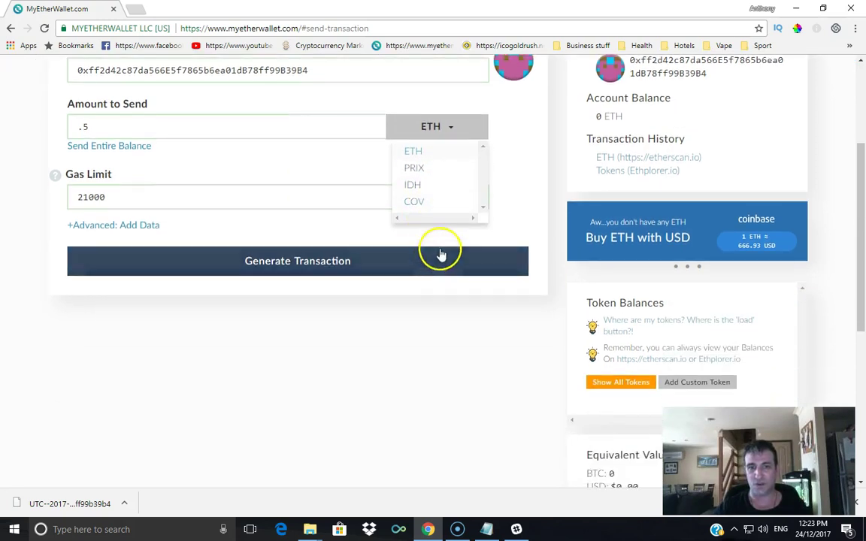
scroll(441, 253, up, 1)
click(423, 248)
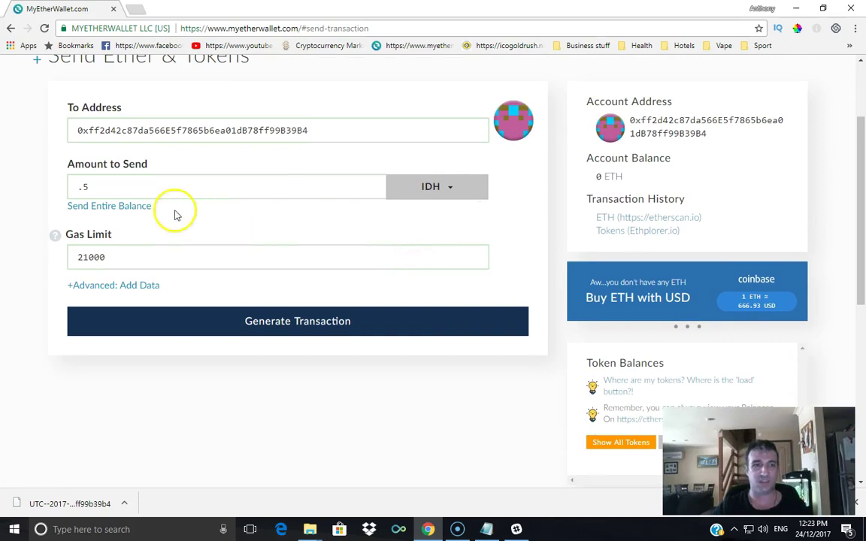
- Set the amount to send to 10000 IDH and dismiss an error notification
double_click(85, 187)
drag(85, 187, 79, 189)
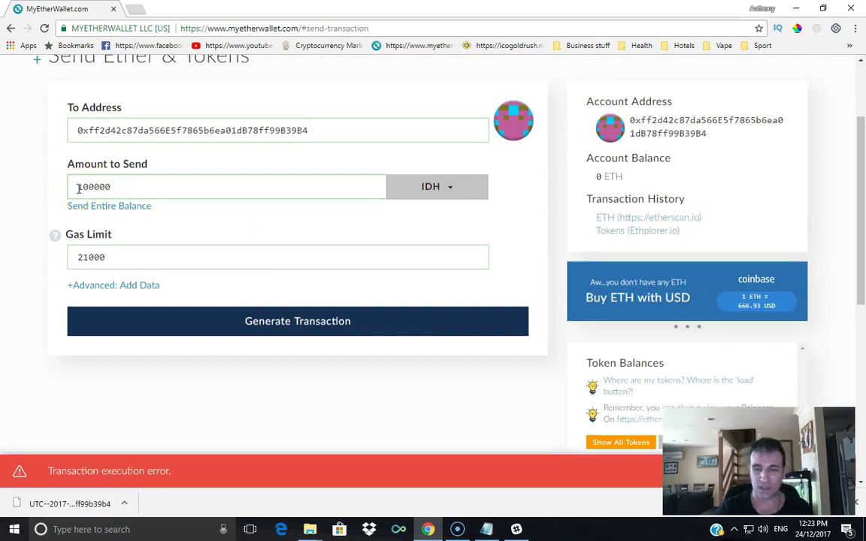
key(BackSpace)
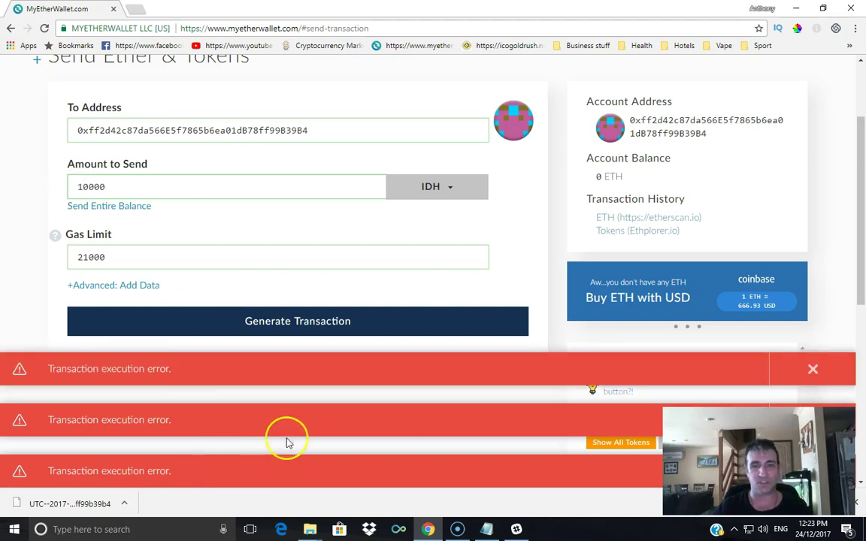
click(813, 368)
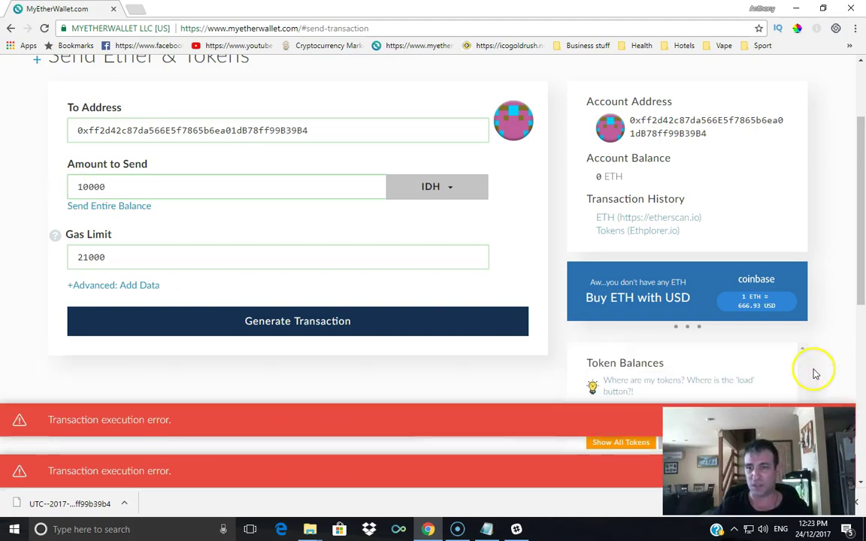
scroll(367, 390, up, 2)
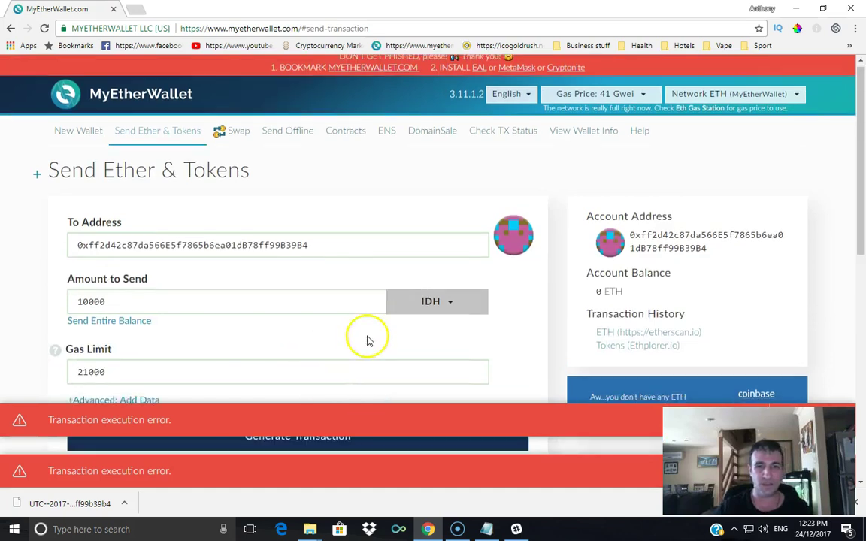
scroll(368, 331, down, 1)
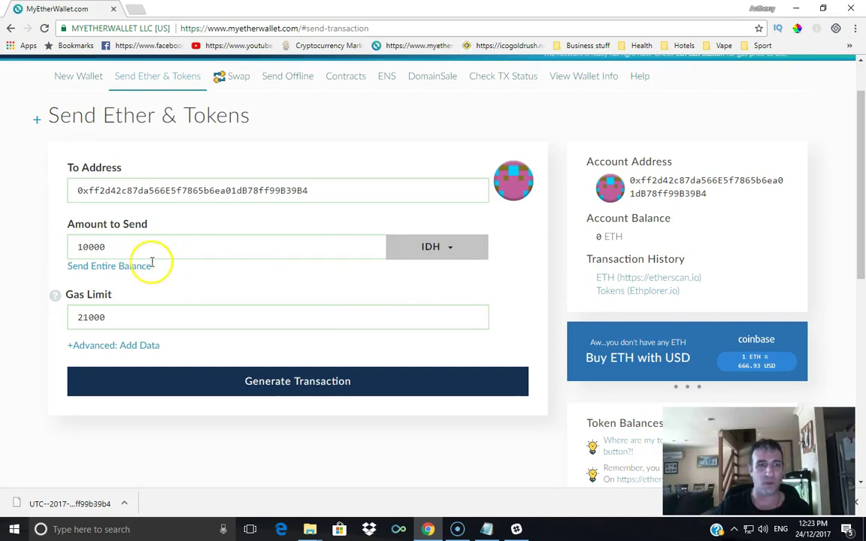
- Set the amount to send to .5 and switch the currency to ETH
drag(126, 244, 61, 252)
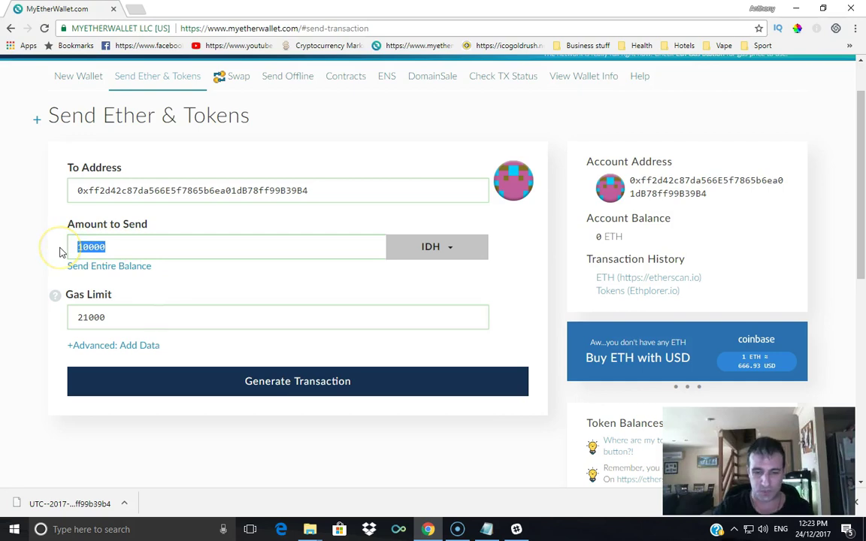
text(.5)
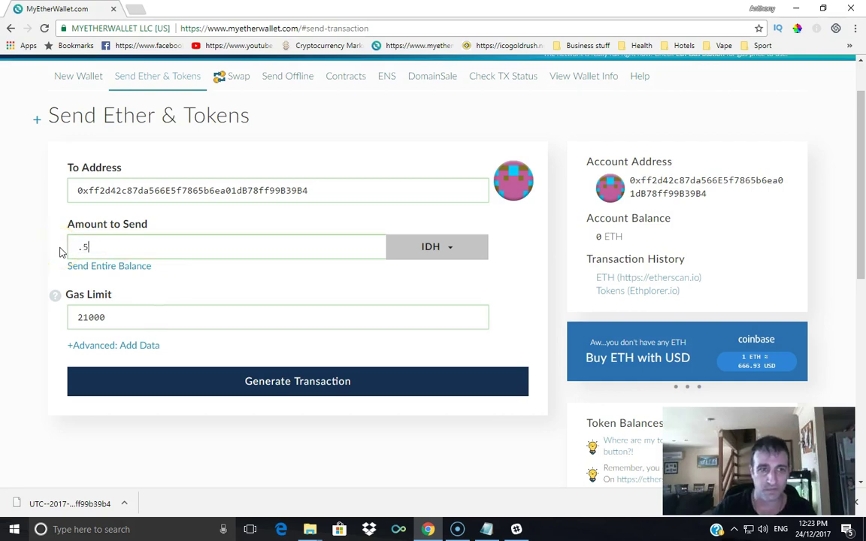
click(446, 250)
click(433, 272)
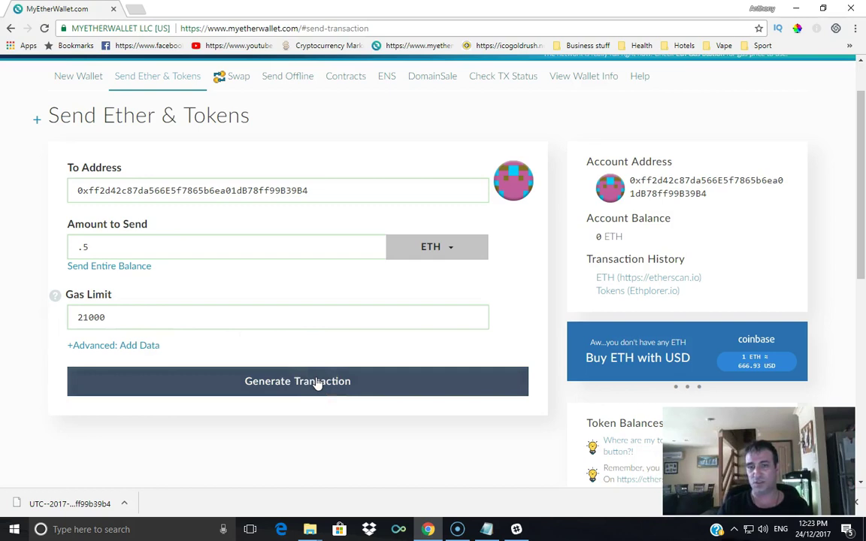
- Generate the .5 ETH transaction and examine its raw transaction data
scroll(318, 383, up, 1)
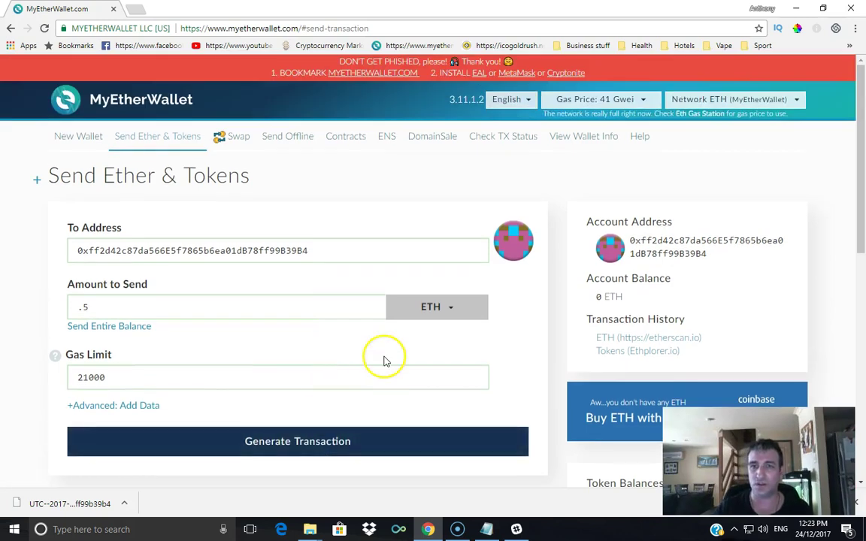
scroll(349, 349, down, 2)
click(318, 329)
click(106, 367)
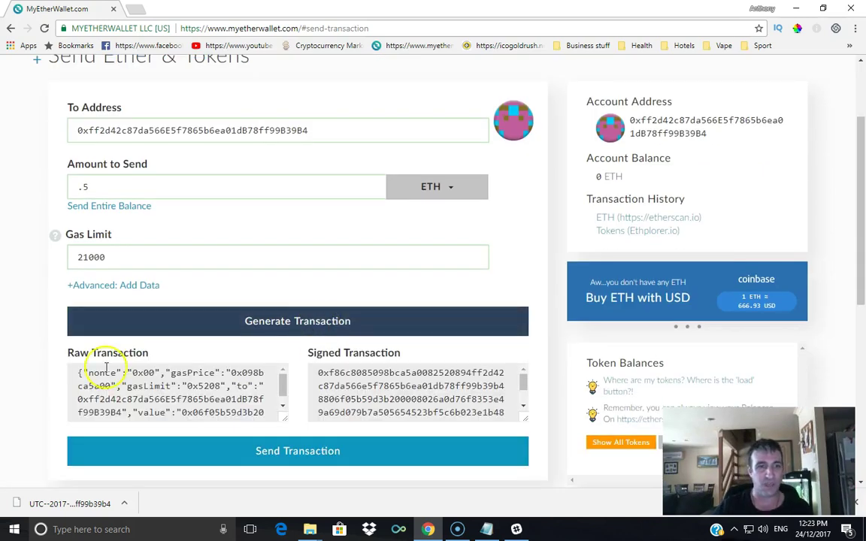
click(214, 388)
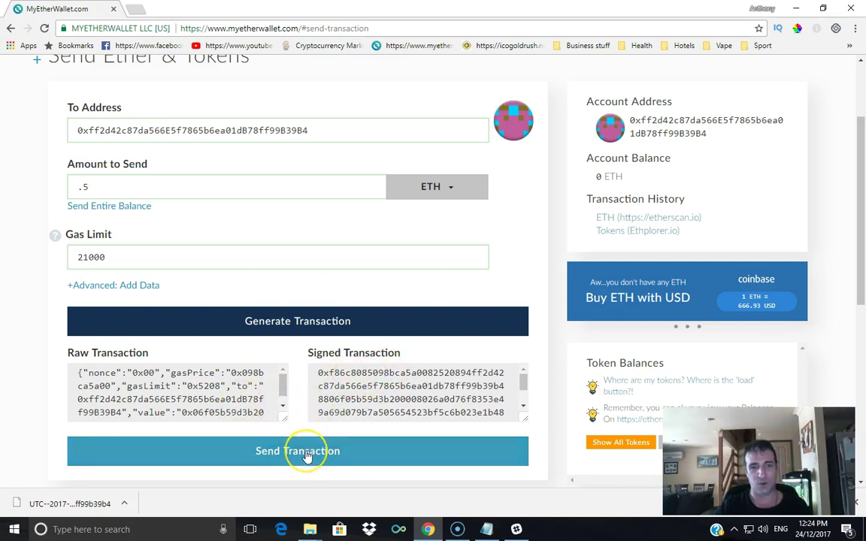
- Raise the gas price to 60 Gwei and close the gas price settings
scroll(306, 456, up, 2)
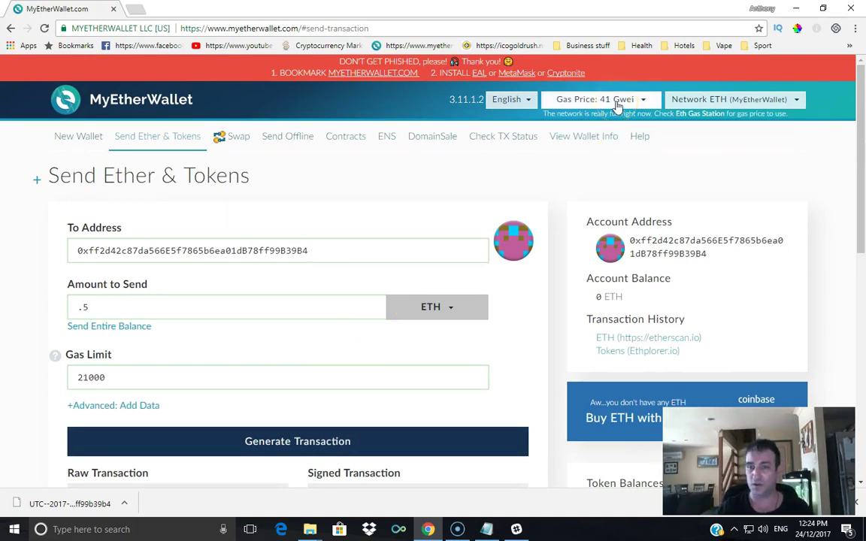
click(625, 102)
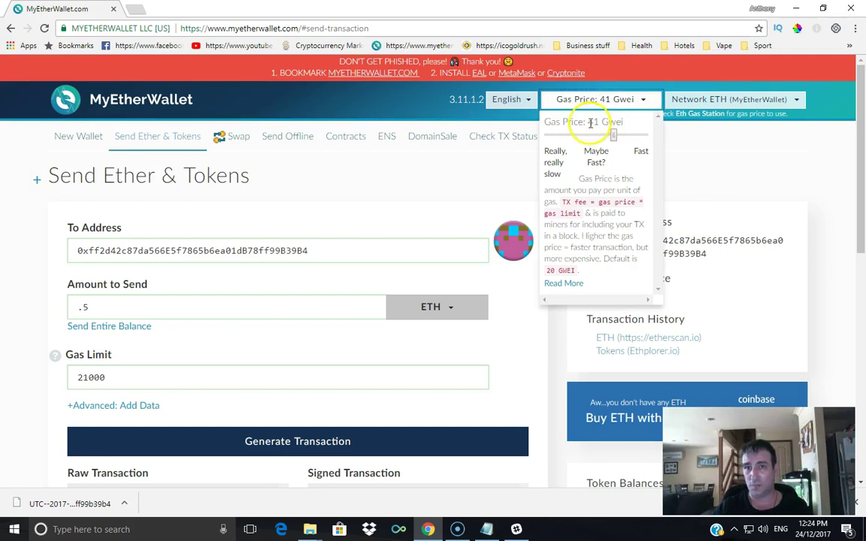
mouse_move(610, 135)
mouse_down()
mouse_move(649, 138)
mouse_move(573, 139)
mouse_move(614, 139)
mouse_up()
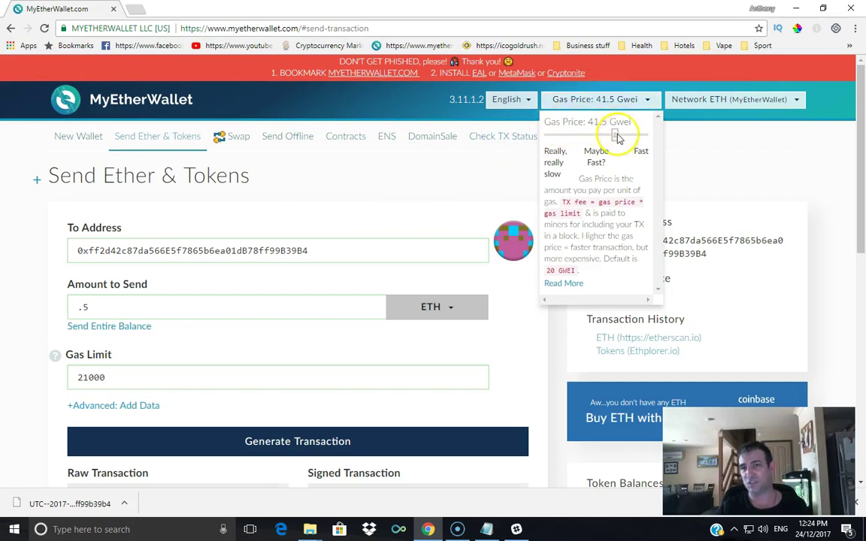
drag(616, 135, 642, 134)
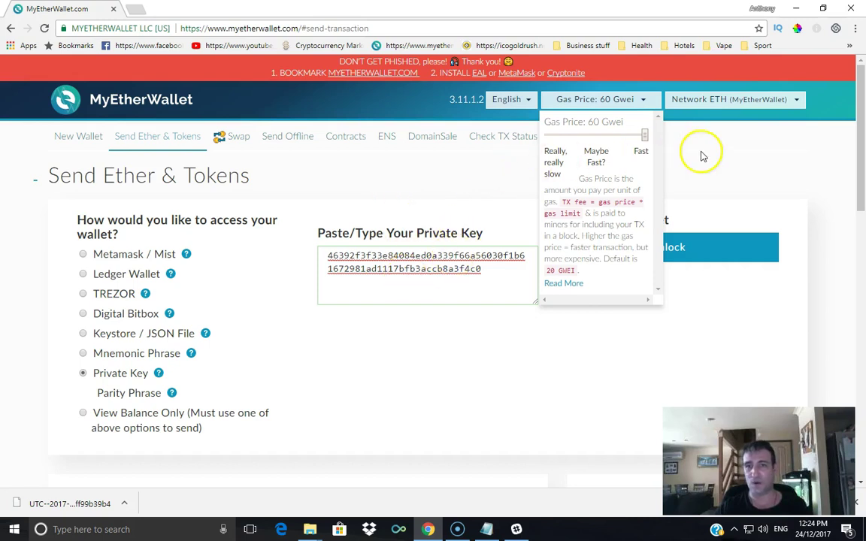
key(Return)
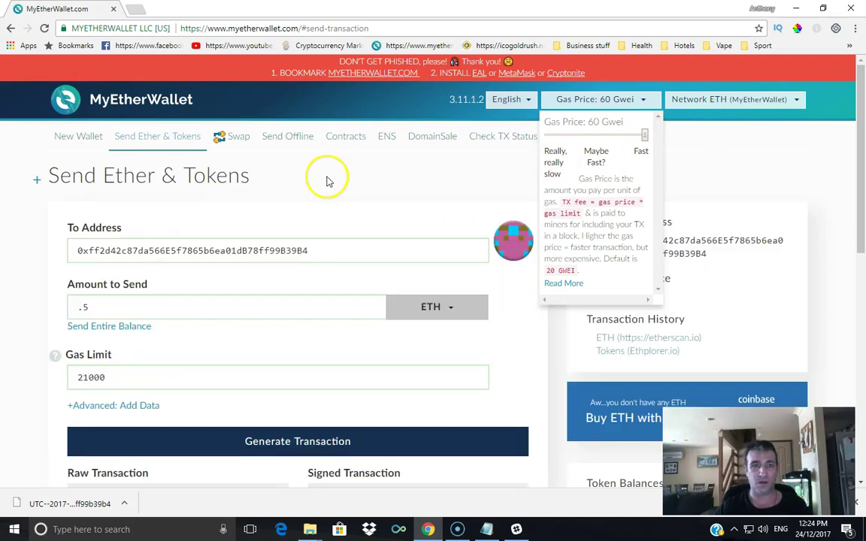
click(642, 105)
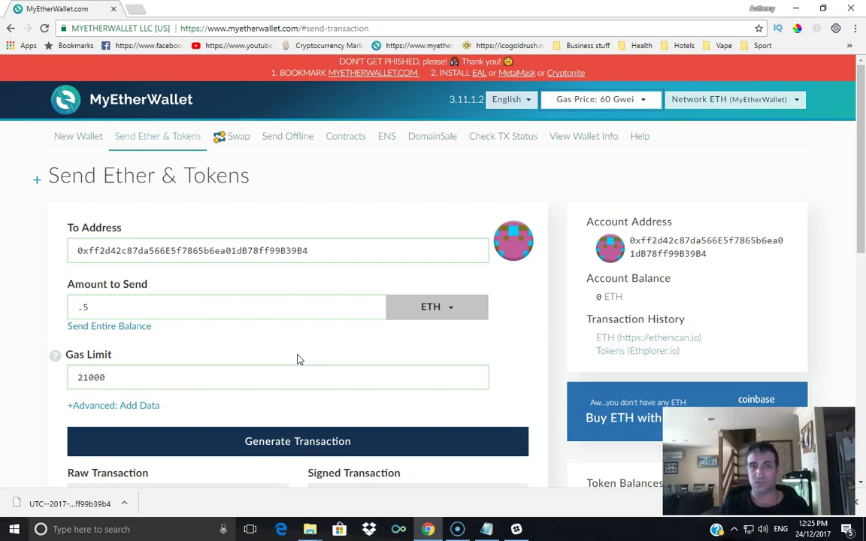
- Reopen the MyEtherWallet site from its bookmark, dismiss the welcome slides, and choose Private Key access for sending Ether and tokens
click(418, 45)
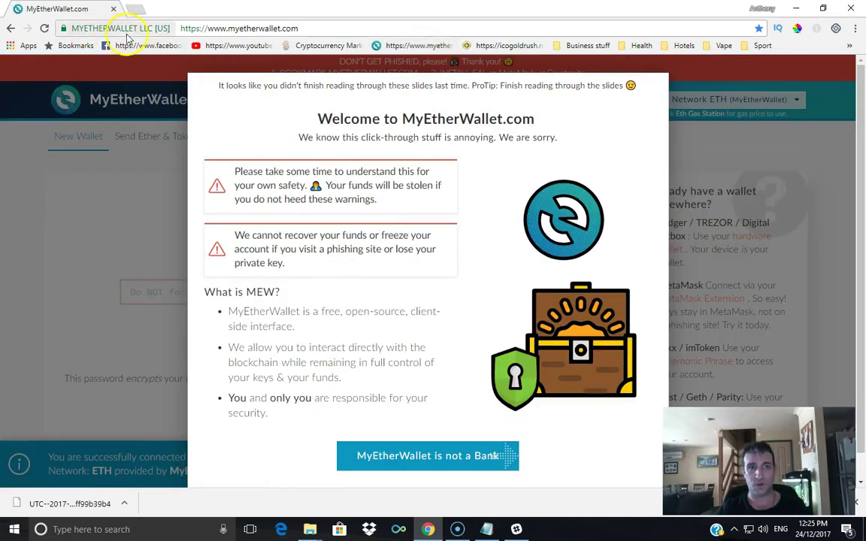
click(64, 248)
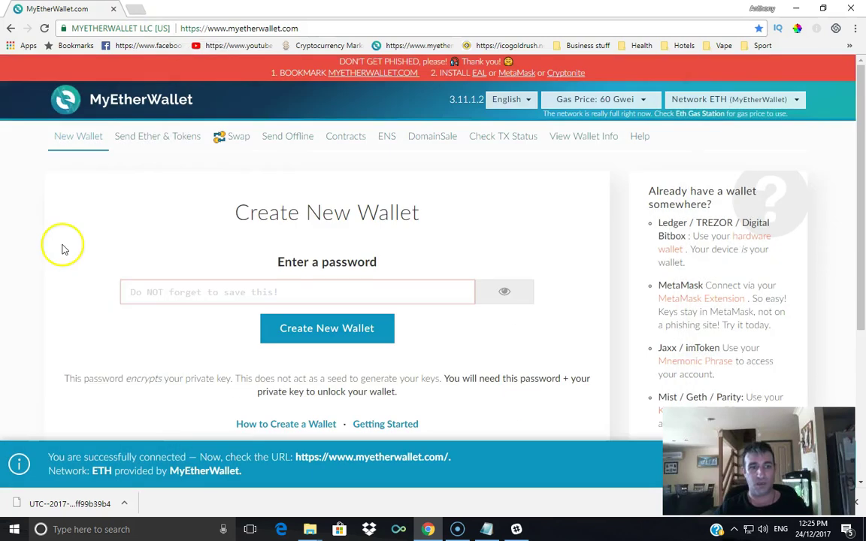
click(147, 141)
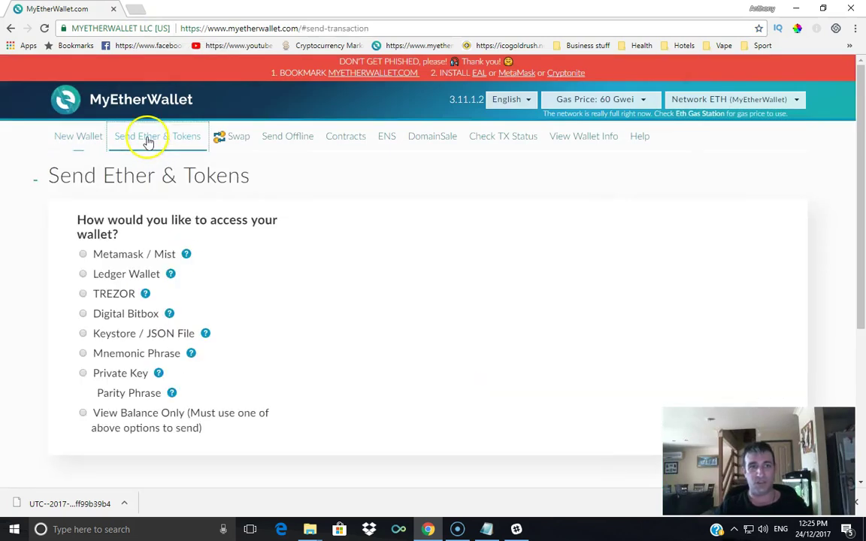
click(83, 373)
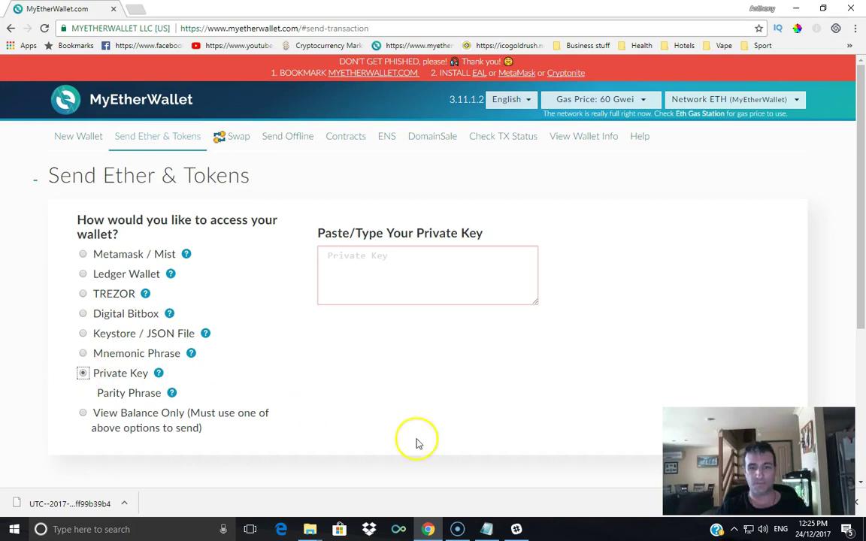
- Copy the private key from the Notepad text document, paste it into the Private Key field, and unlock the wallet
click(486, 529)
right_click(375, 147)
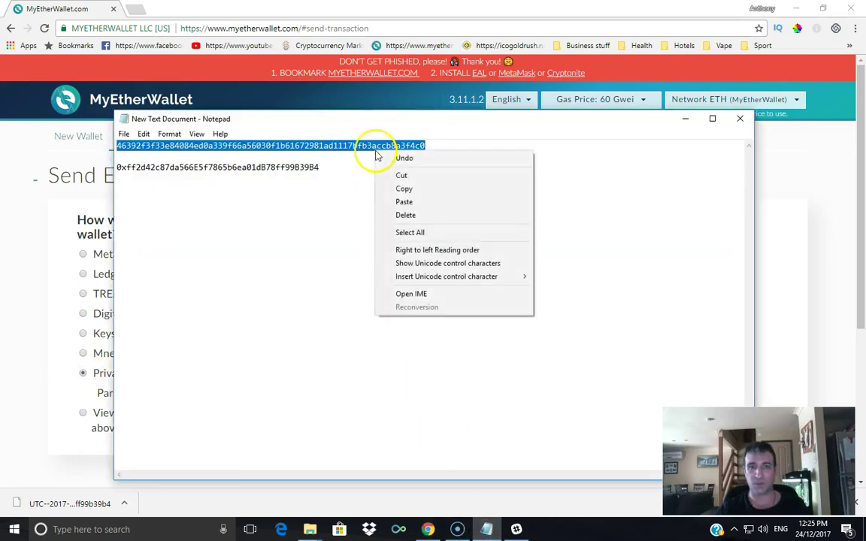
click(392, 187)
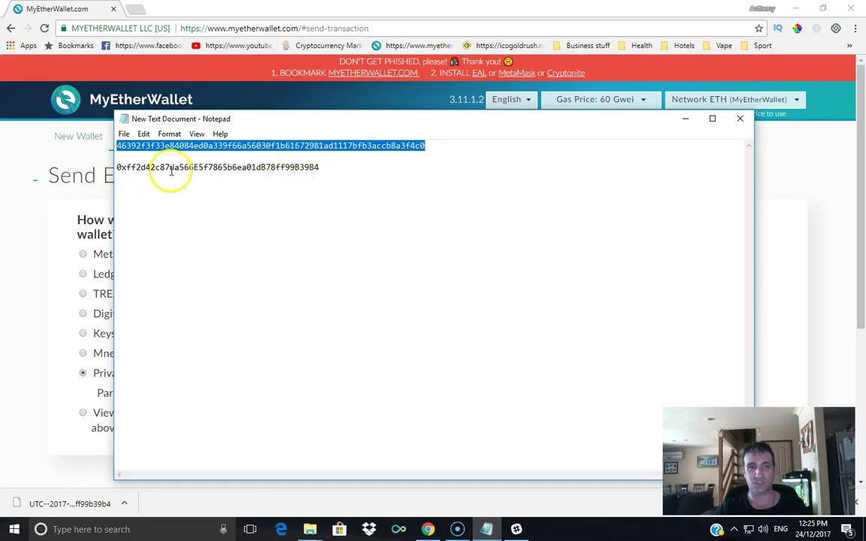
click(427, 529)
right_click(352, 255)
click(376, 330)
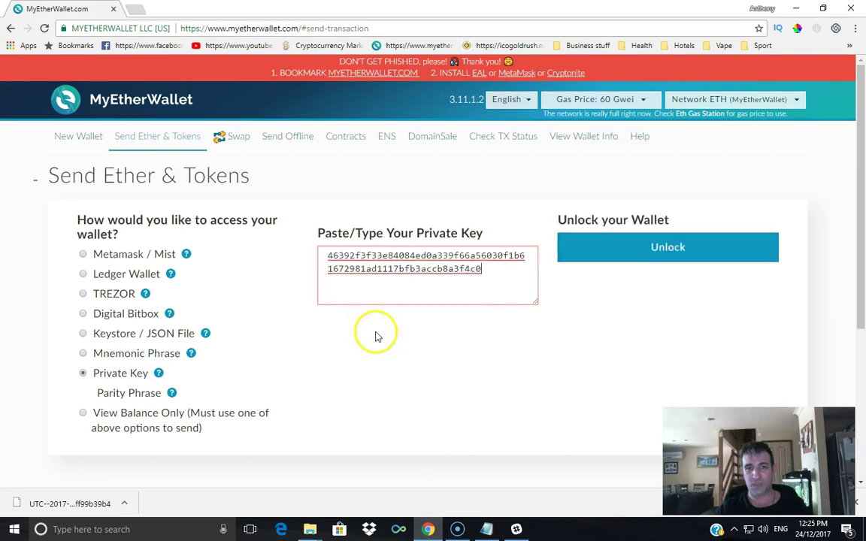
click(657, 248)
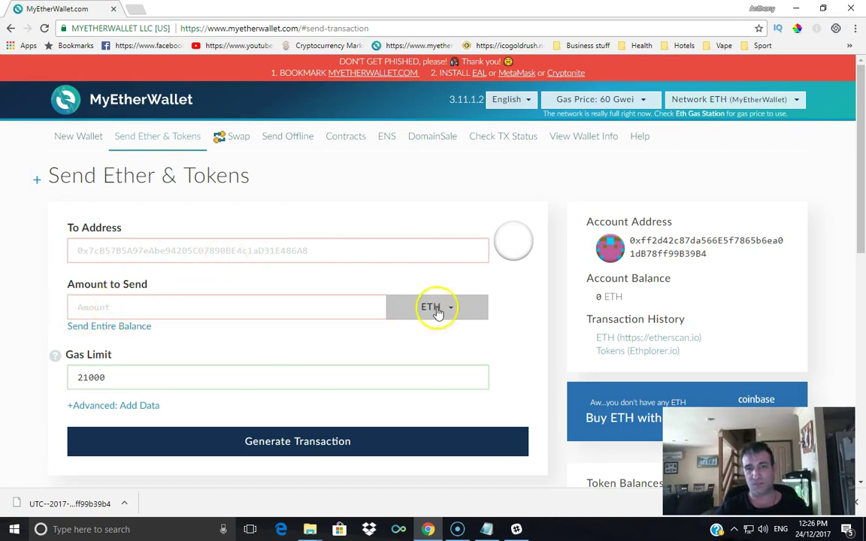
- Set the amount to send to 1 ETH and try to generate the transaction
click(142, 307)
text(1)
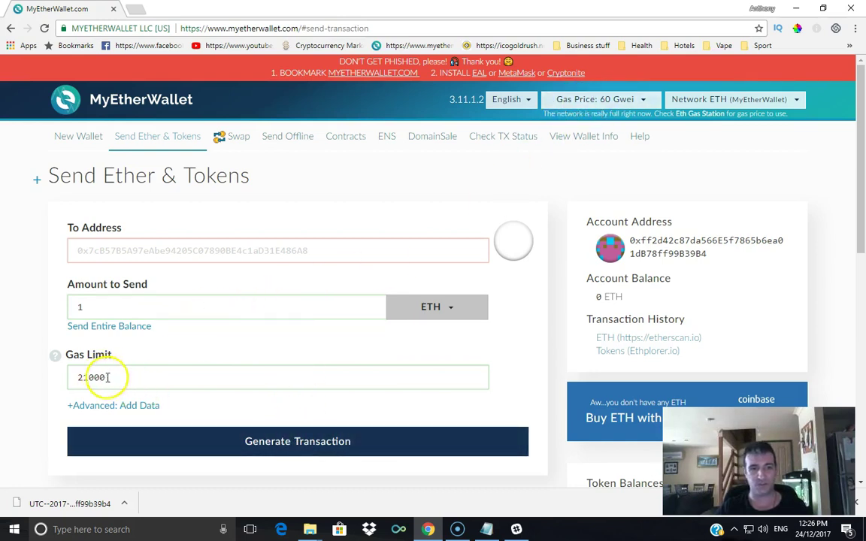
click(291, 450)
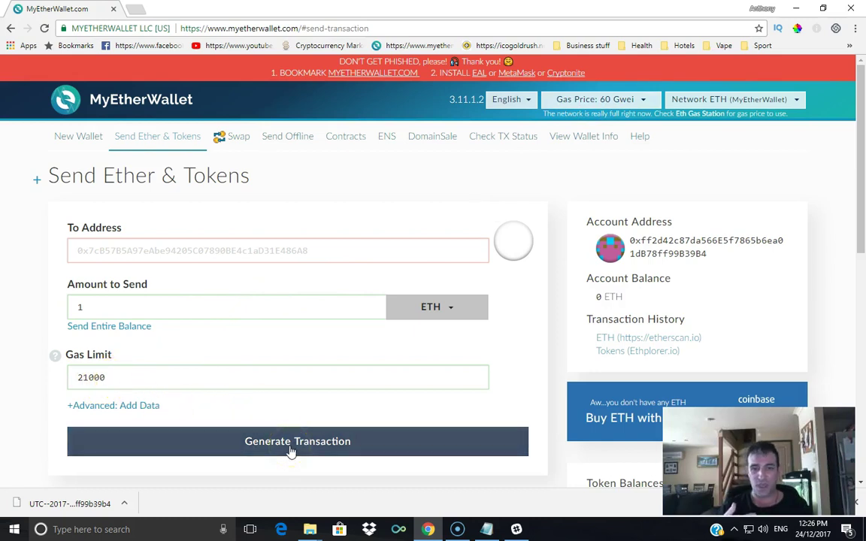